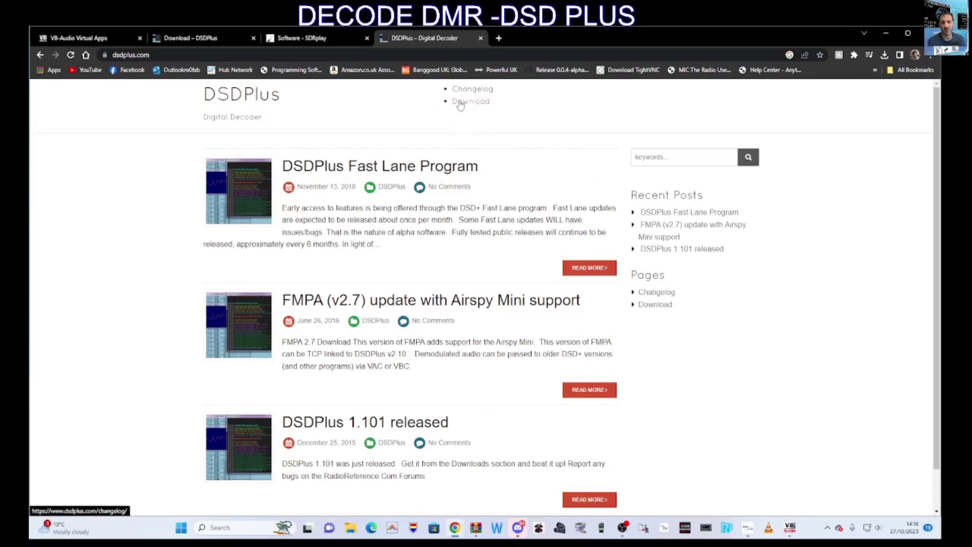
- Create a folder named DSDPLUS on Local Disk (C:) in File Explorer, and close the window
{"action": "left_click", "coordinate": [213, 43]}
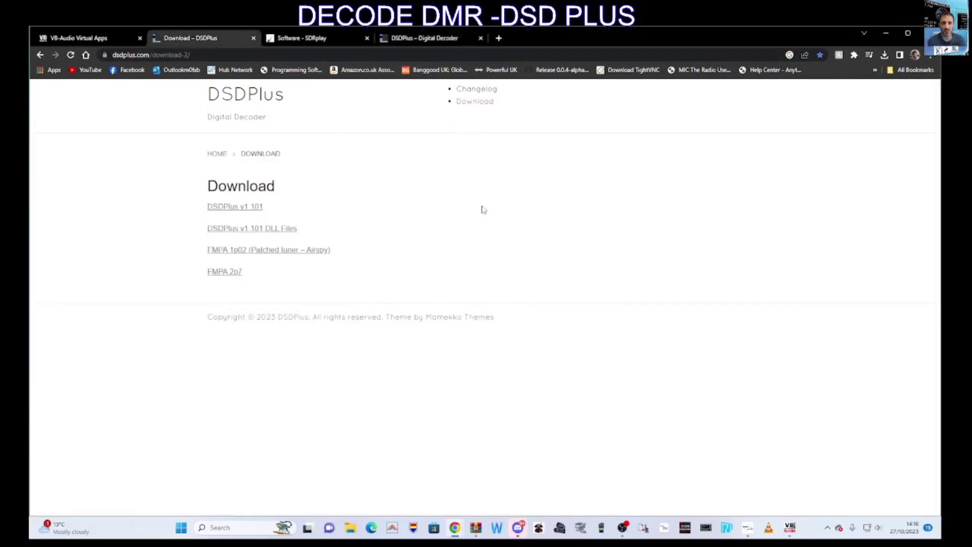
{"action": "left_click", "coordinate": [351, 538]}
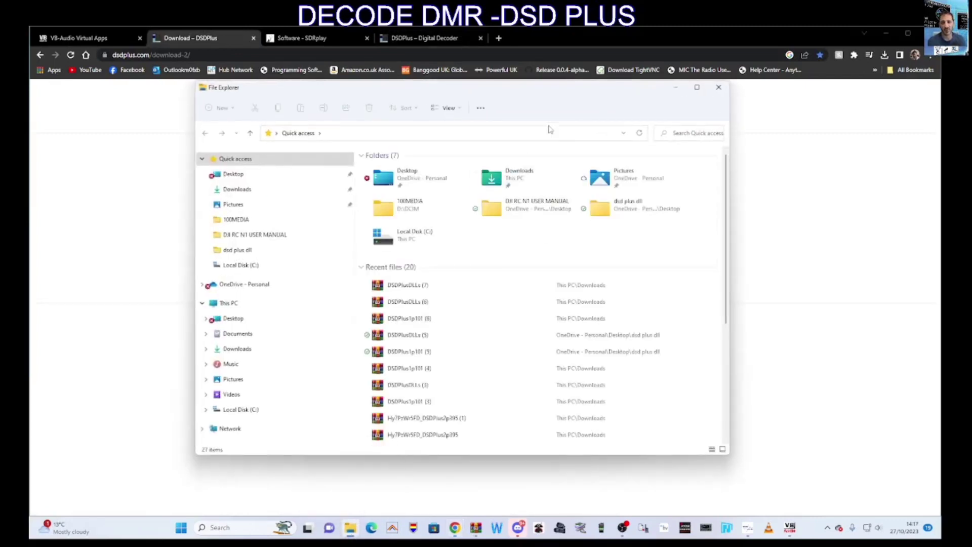
{"action": "left_click_drag", "start_coordinate": [525, 91], "coordinate": [484, 92]}
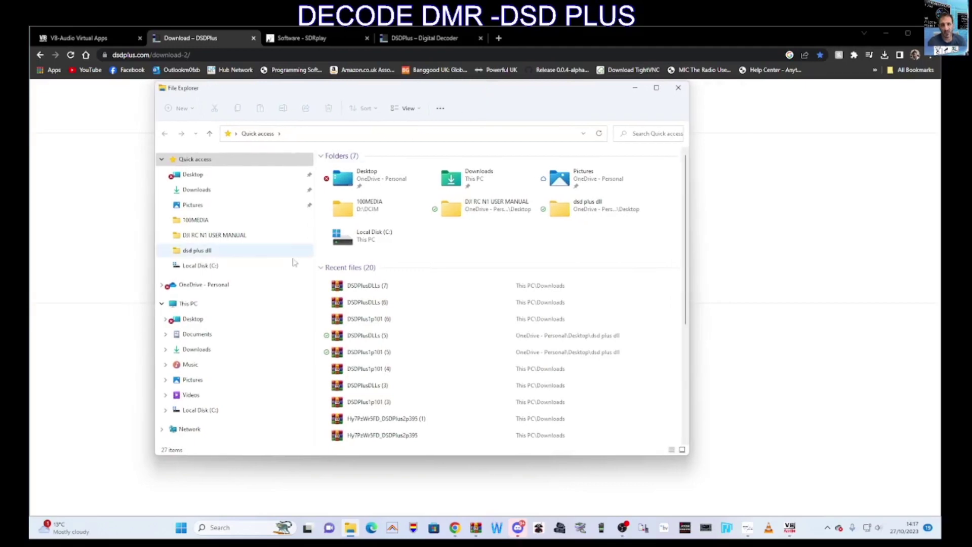
{"action": "left_click", "coordinate": [210, 267]}
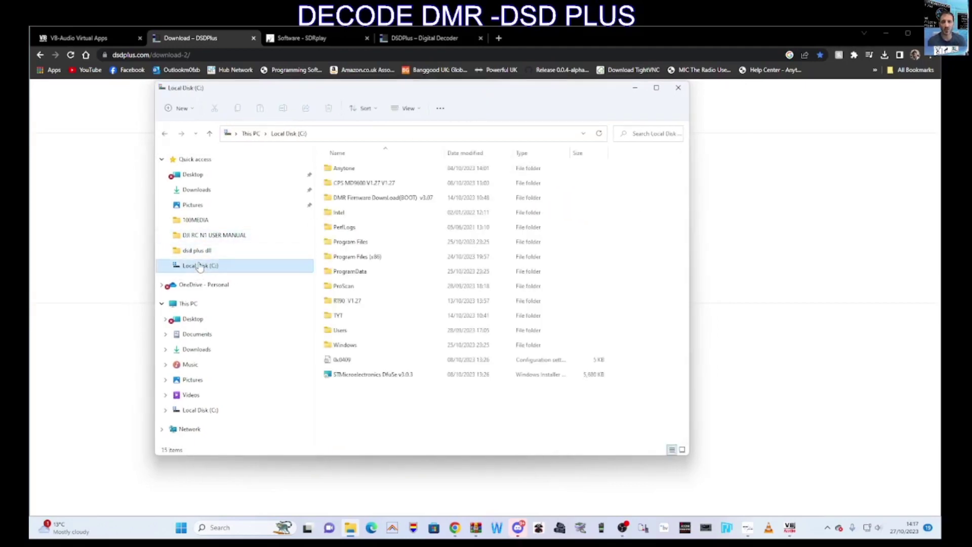
{"action": "right_click", "coordinate": [446, 420]}
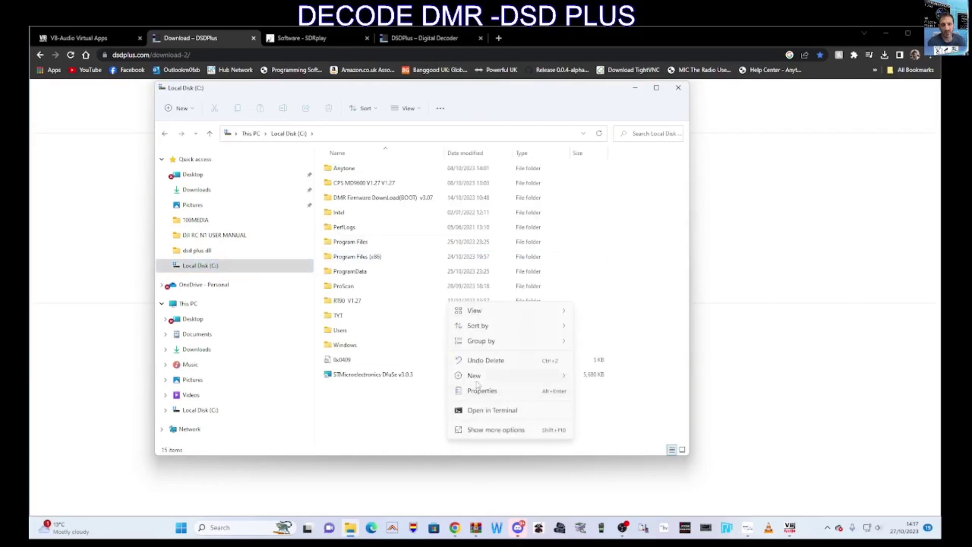
{"action": "mouse_move", "coordinate": [477, 378]}
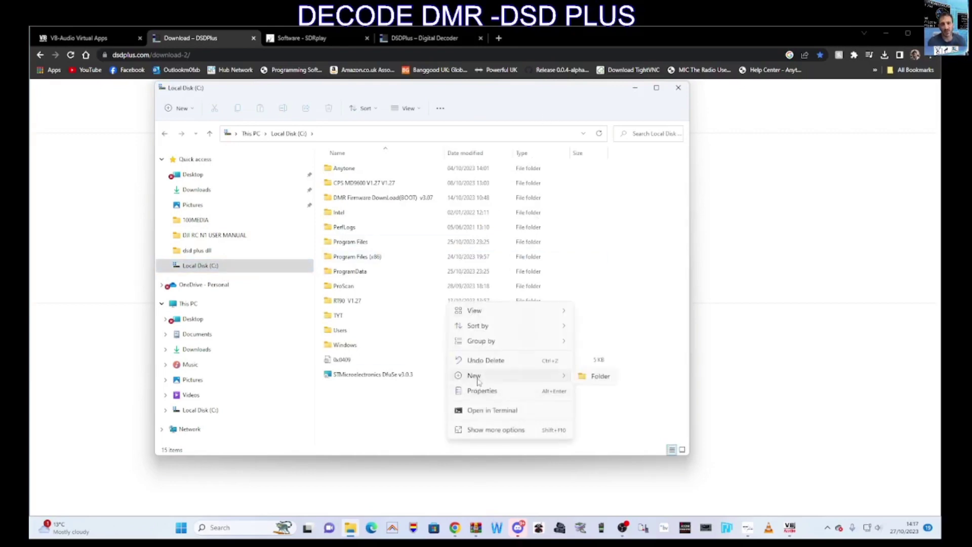
{"action": "left_click", "coordinate": [601, 379]}
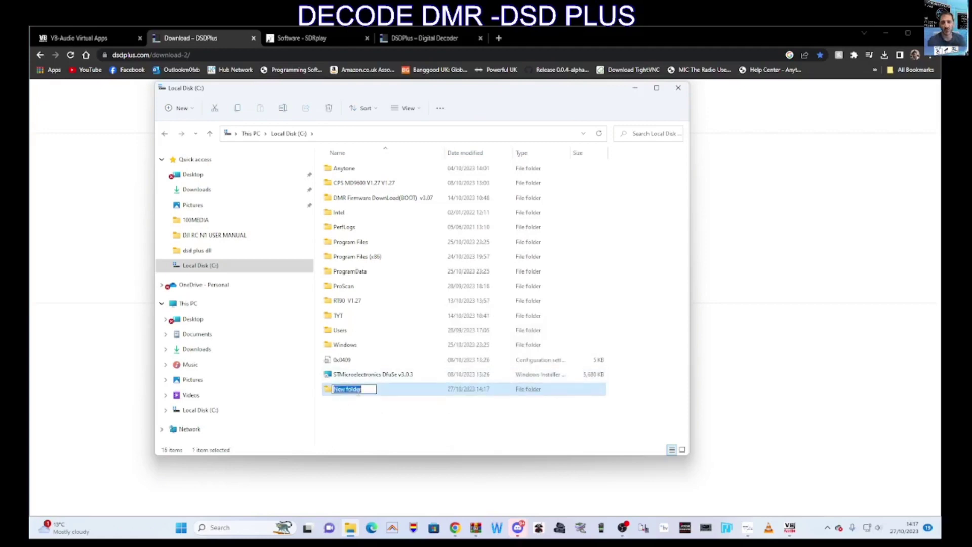
{"action": "type", "text": "DSD"}
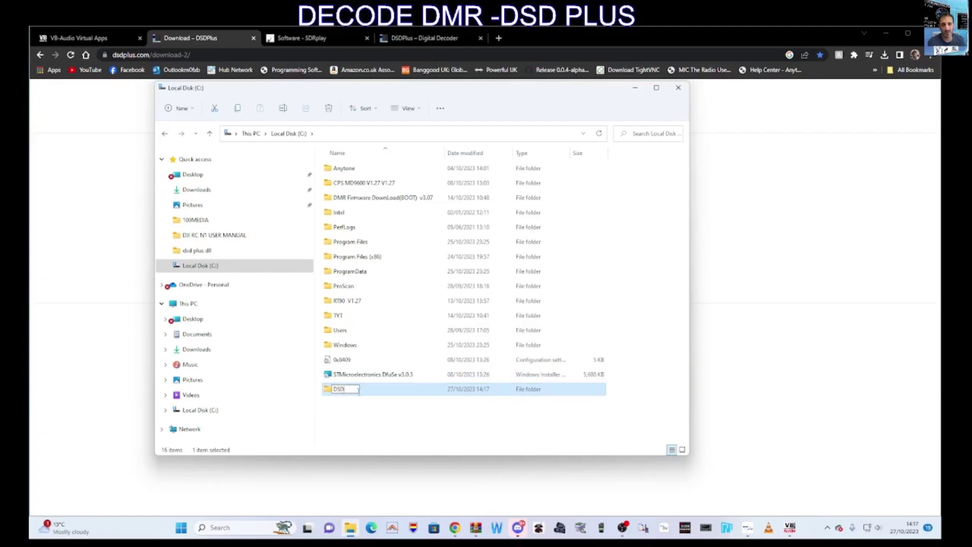
{"action": "type", "text": "PLUS"}
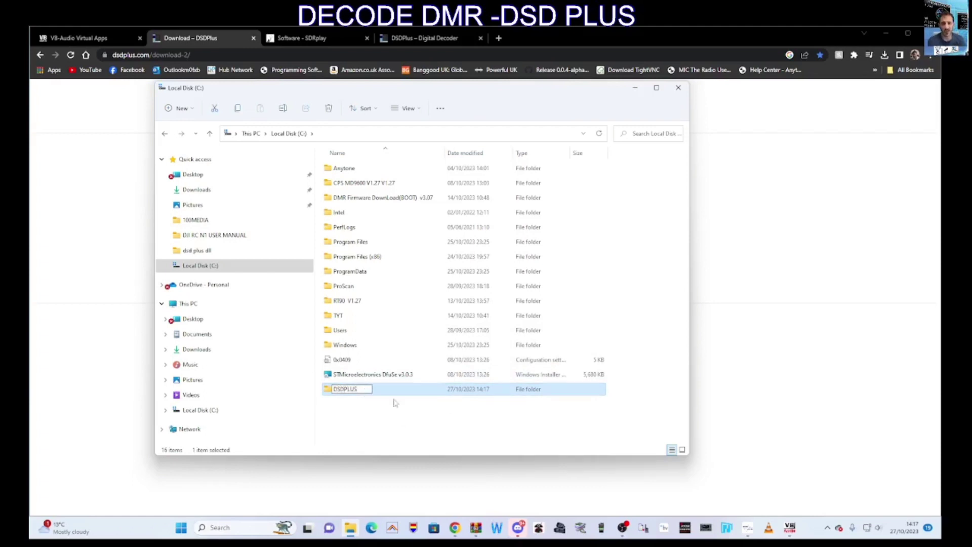
{"action": "left_click", "coordinate": [437, 418]}
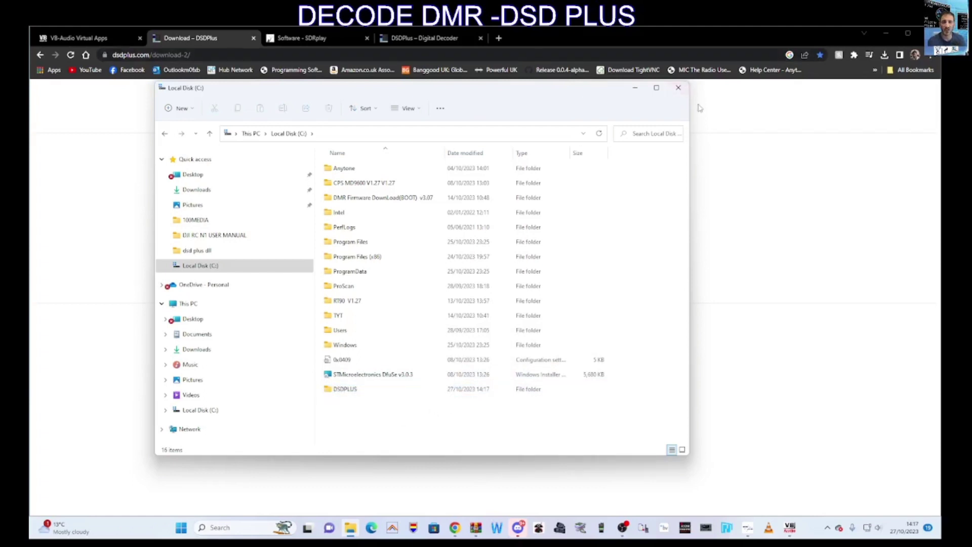
{"action": "left_click", "coordinate": [678, 87]}
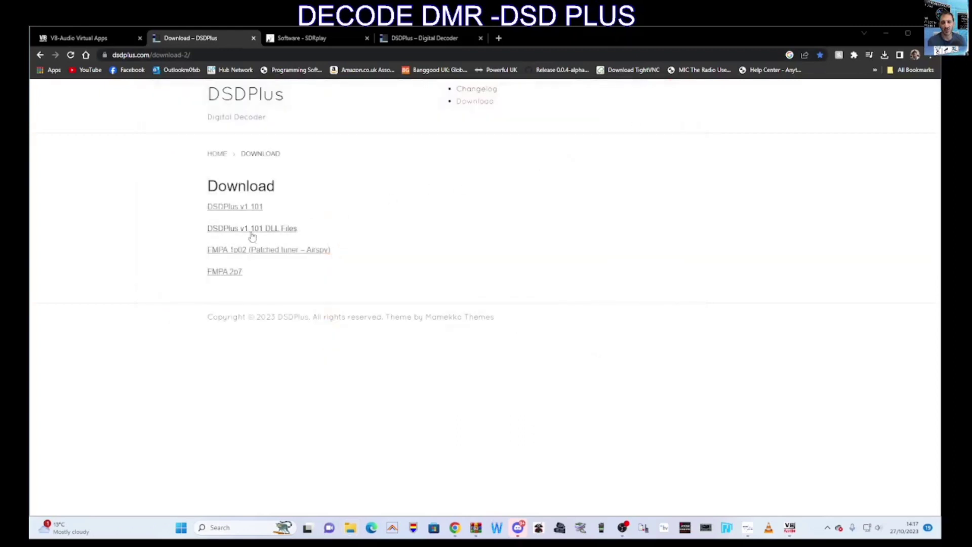
- Download DSDPlus v1.101 from the download page and extract the archive into C:\DSDPLUS
{"action": "left_click", "coordinate": [219, 209]}
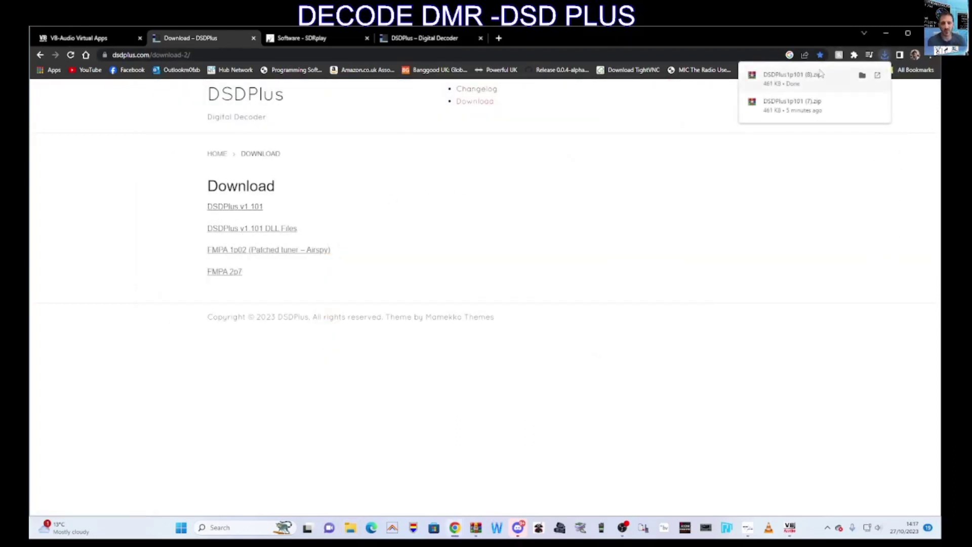
{"action": "left_click", "coordinate": [784, 79]}
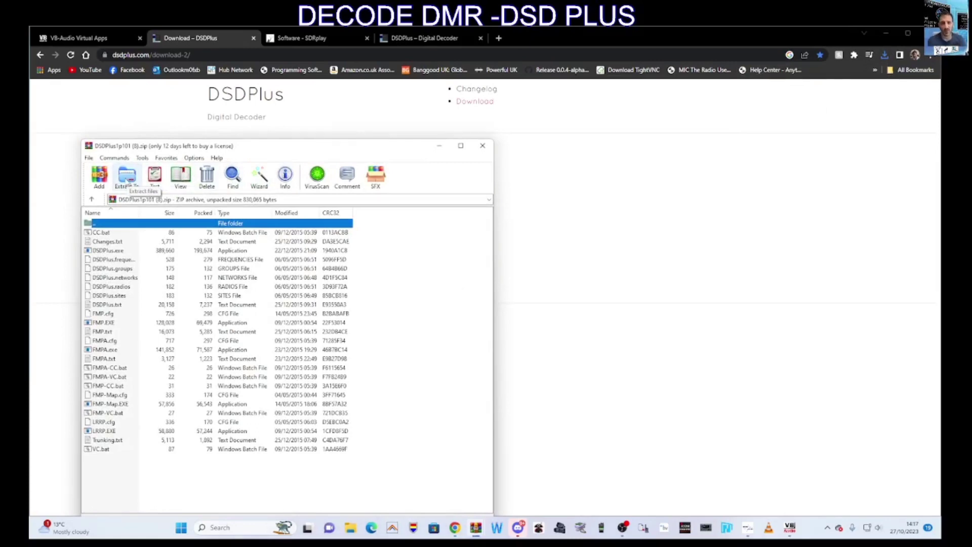
{"action": "left_click", "coordinate": [126, 178]}
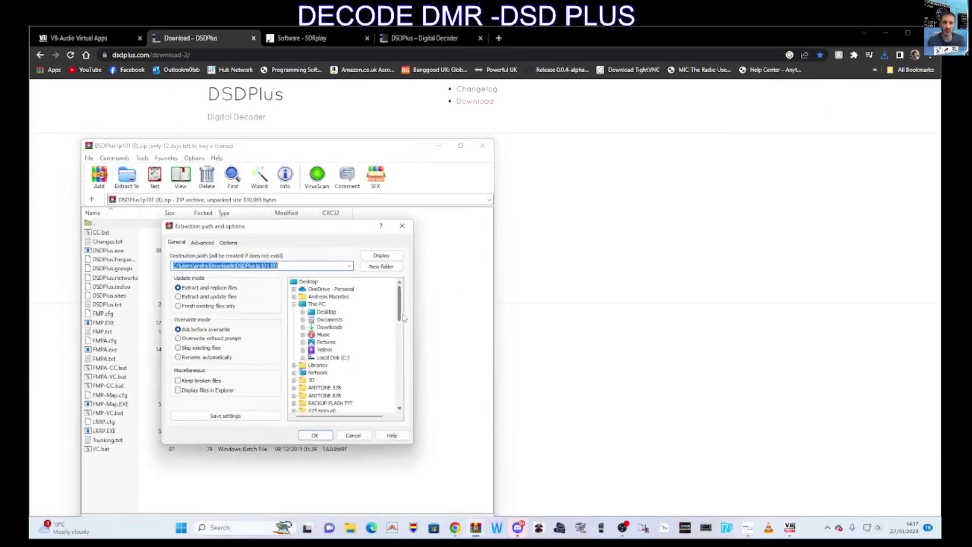
{"action": "mouse_move", "coordinate": [399, 317]}
{"action": "left_mouse_down"}
{"action": "mouse_move", "coordinate": [399, 350]}
{"action": "mouse_move", "coordinate": [395, 313]}
{"action": "left_mouse_up"}
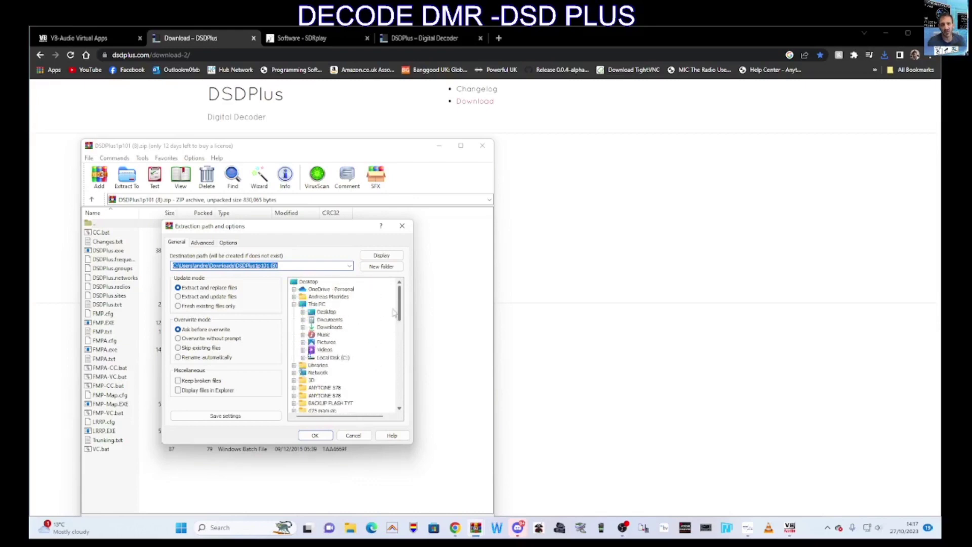
{"action": "double_click", "coordinate": [334, 357]}
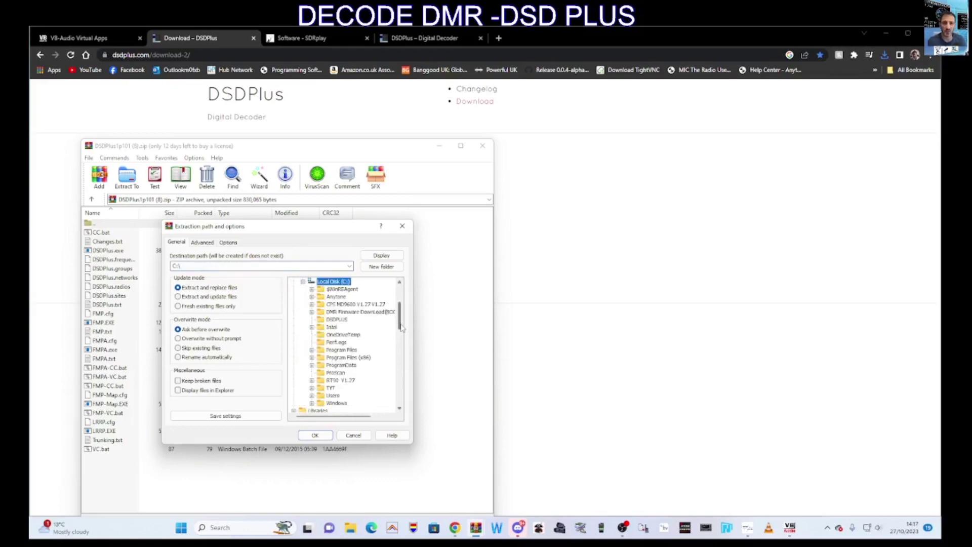
{"action": "scroll", "coordinate": [401, 328], "scroll_direction": "up", "scroll_amount": 1}
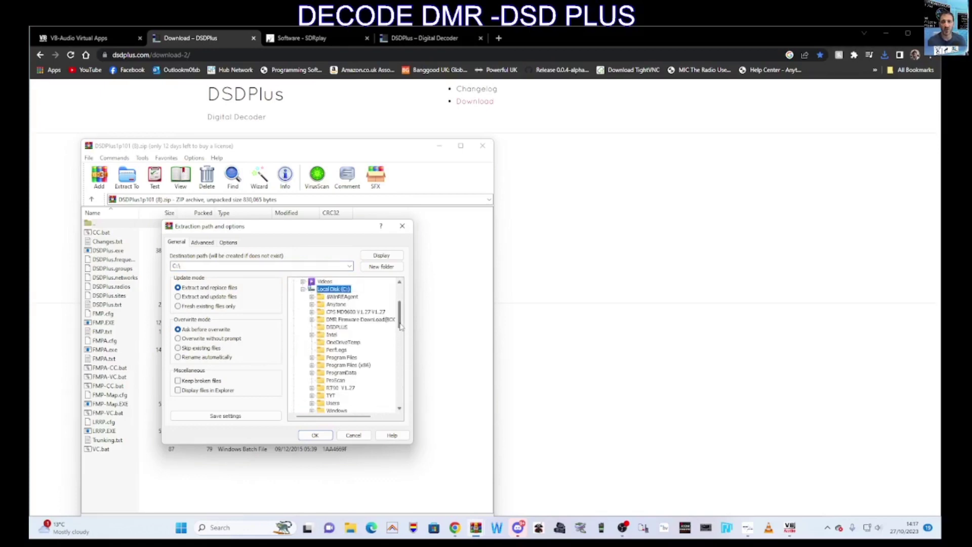
{"action": "left_click", "coordinate": [337, 327]}
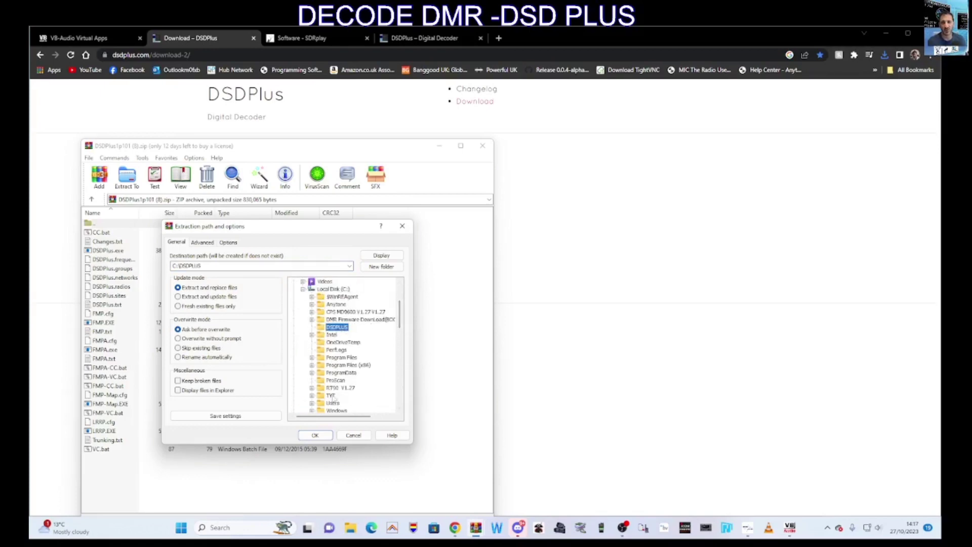
{"action": "left_click", "coordinate": [315, 436]}
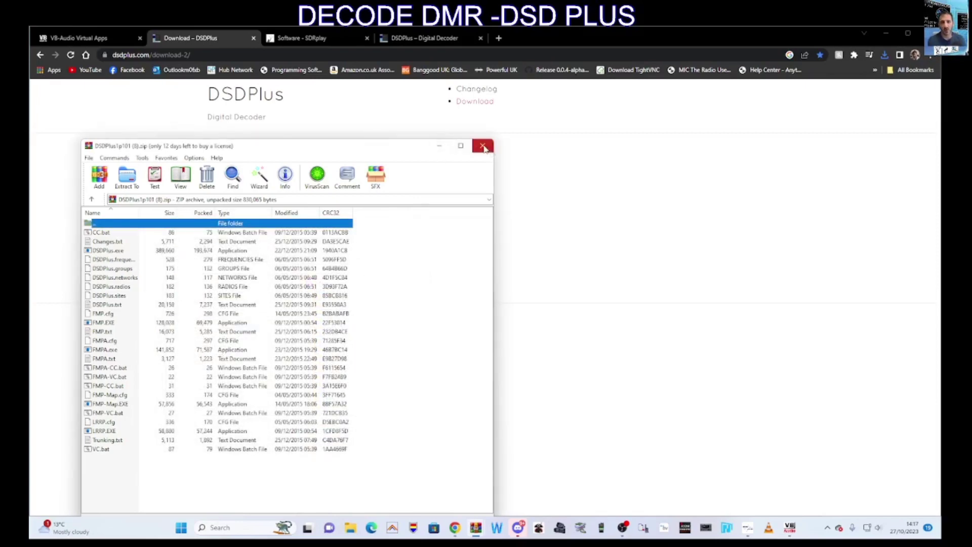
{"action": "left_click_drag", "start_coordinate": [315, 150], "coordinate": [723, 115]}
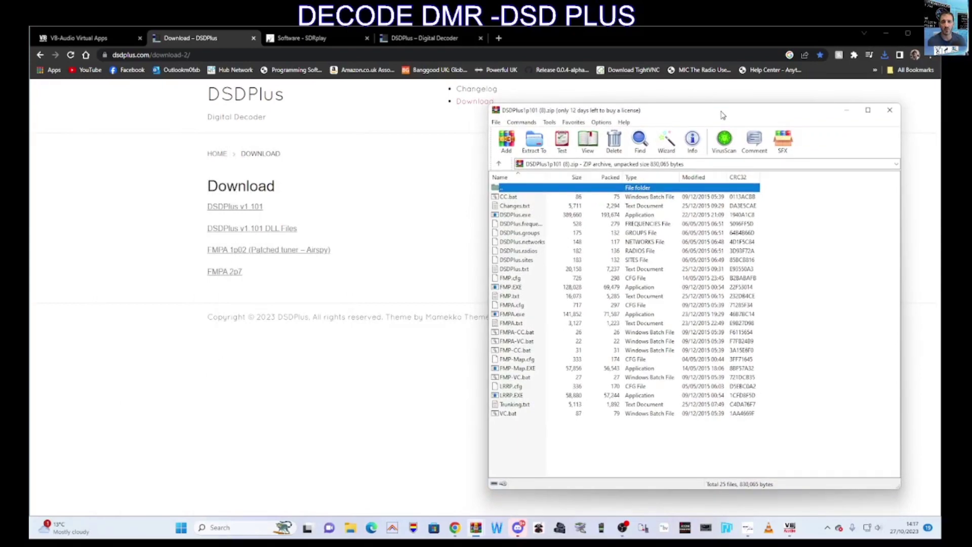
{"action": "left_click", "coordinate": [888, 110]}
- Open the C:\DSDPLUS folder in File Explorer and place its narrowed window beside the page's download links
{"action": "left_click", "coordinate": [350, 532]}
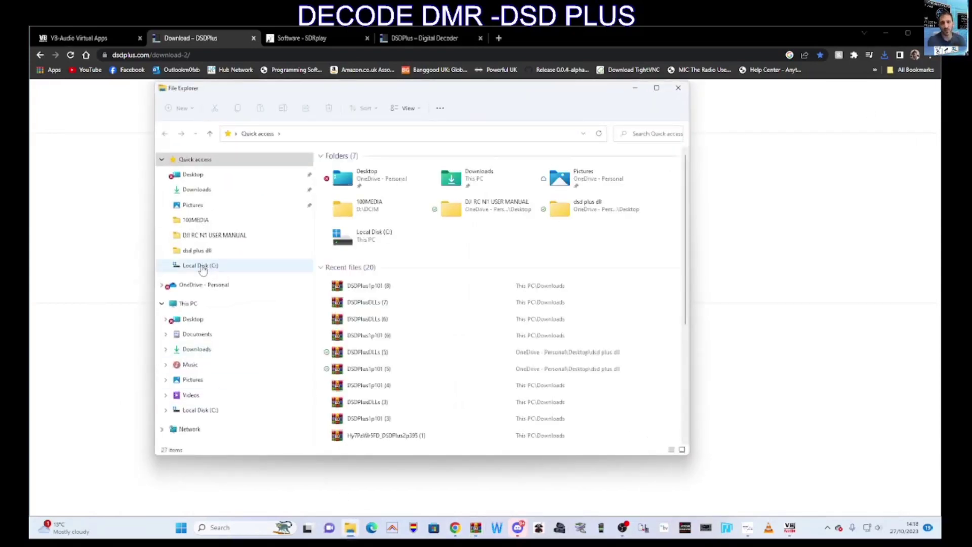
{"action": "left_click", "coordinate": [203, 266]}
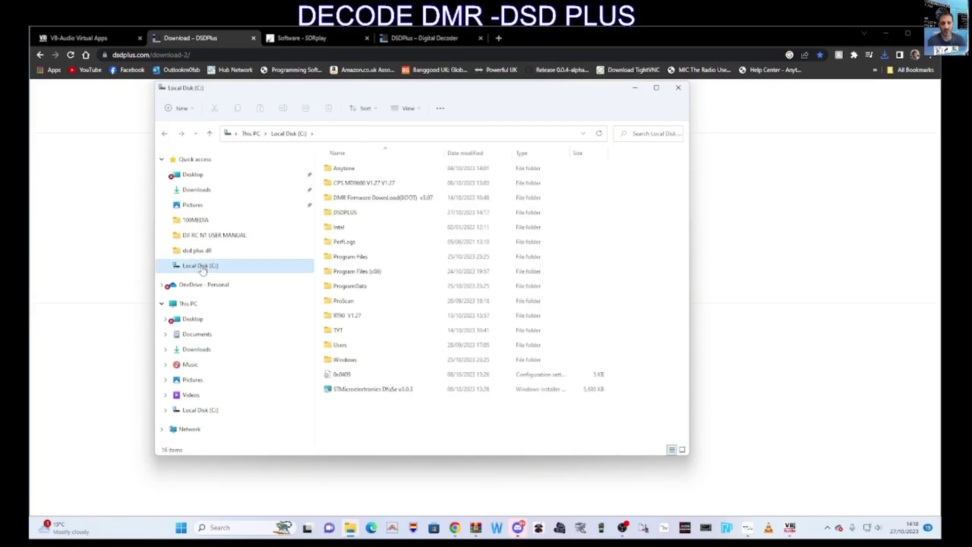
{"action": "double_click", "coordinate": [348, 214]}
{"action": "left_click_drag", "start_coordinate": [475, 93], "coordinate": [686, 123]}
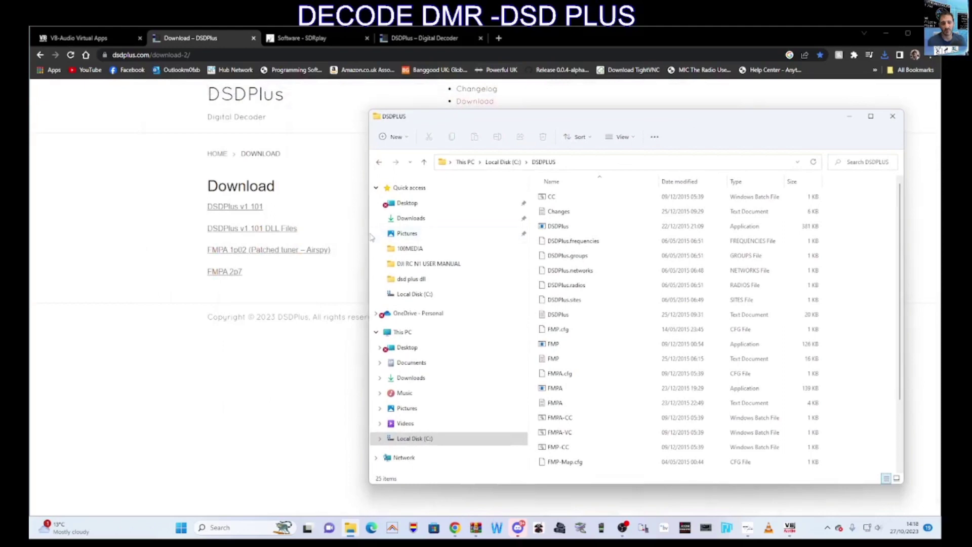
{"action": "left_click_drag", "start_coordinate": [372, 238], "coordinate": [481, 234]}
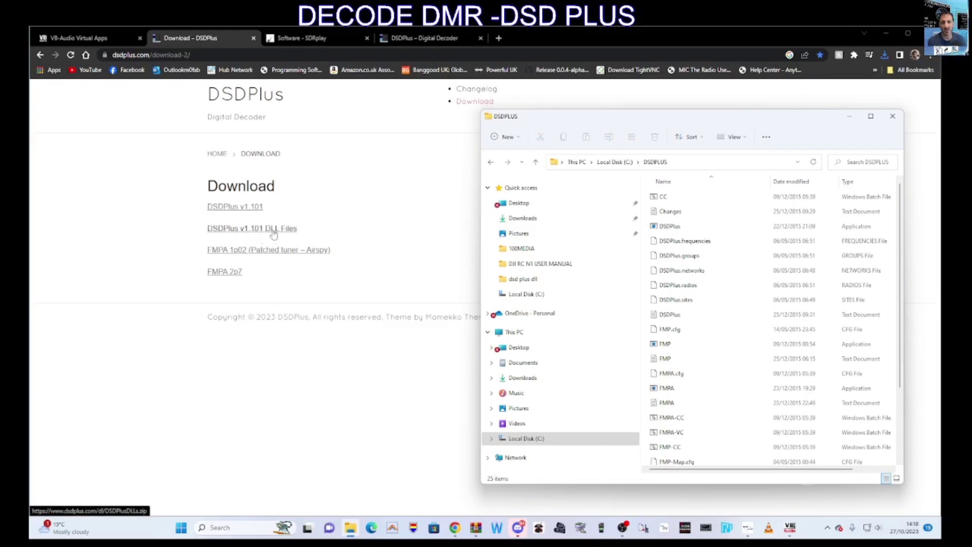
- Download the DSDPlus v1.101 DLL Files and show the opened archive alongside the DSDPLUS folder
{"action": "left_click", "coordinate": [243, 234]}
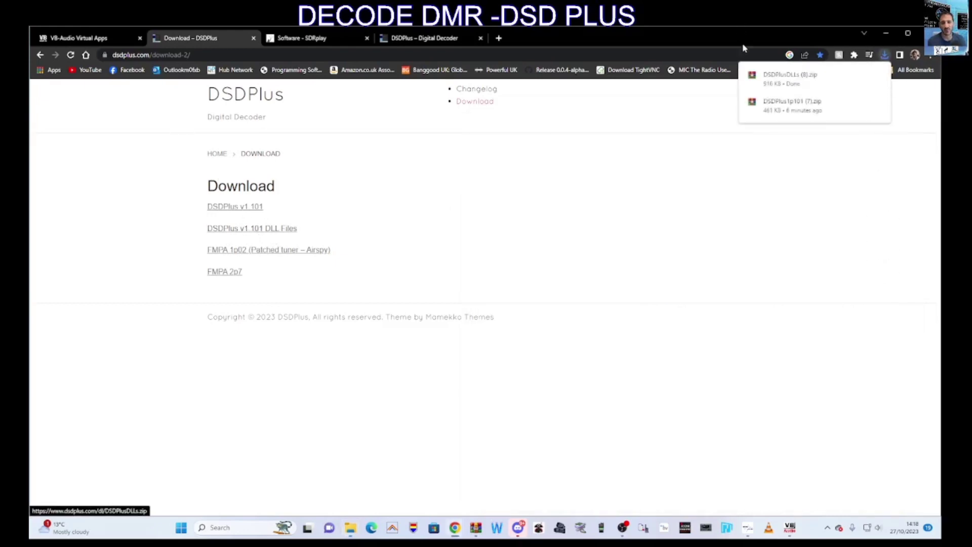
{"action": "left_click", "coordinate": [804, 79]}
{"action": "left_click_drag", "start_coordinate": [776, 129], "coordinate": [369, 120]}
{"action": "mouse_move", "coordinate": [358, 540]}
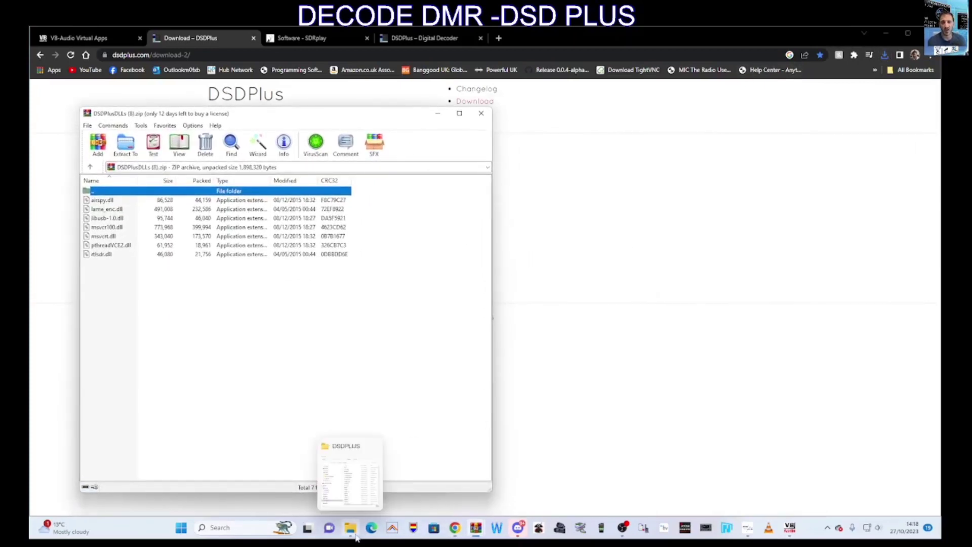
{"action": "left_click", "coordinate": [360, 489]}
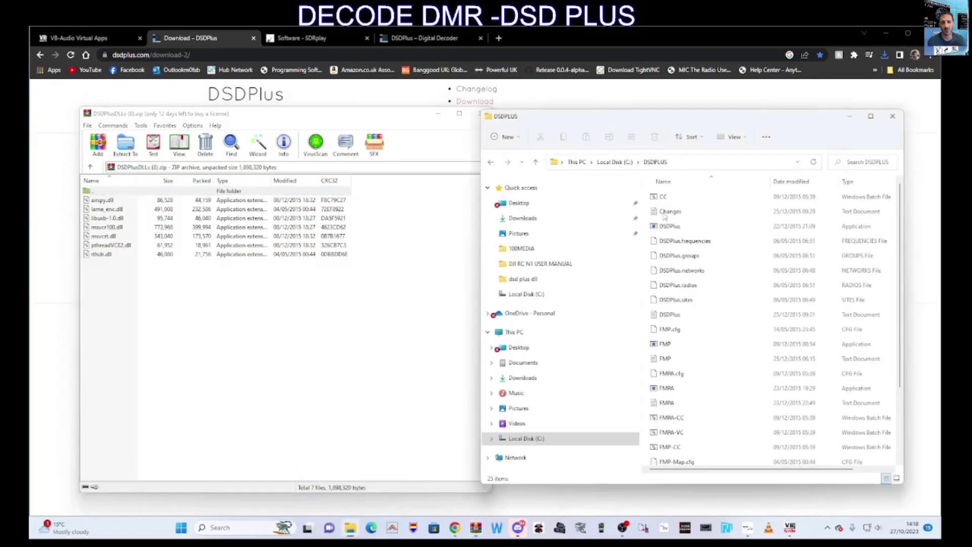
- Copy all the DLL files from the DSDPlusDLLs archive into the DSDPLUS folder
{"action": "left_click", "coordinate": [177, 263]}
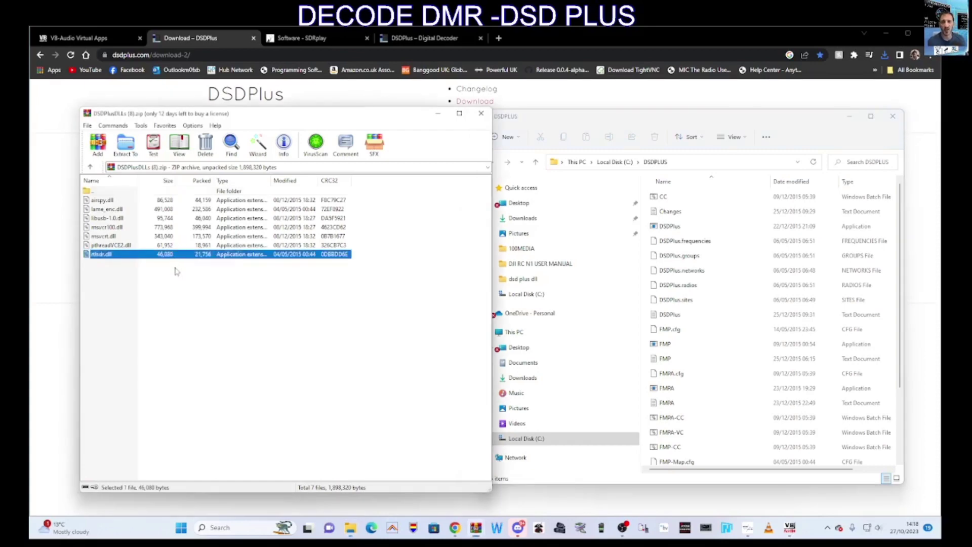
{"action": "left_click", "coordinate": [178, 273]}
{"action": "left_click_drag", "start_coordinate": [178, 271], "coordinate": [188, 204]}
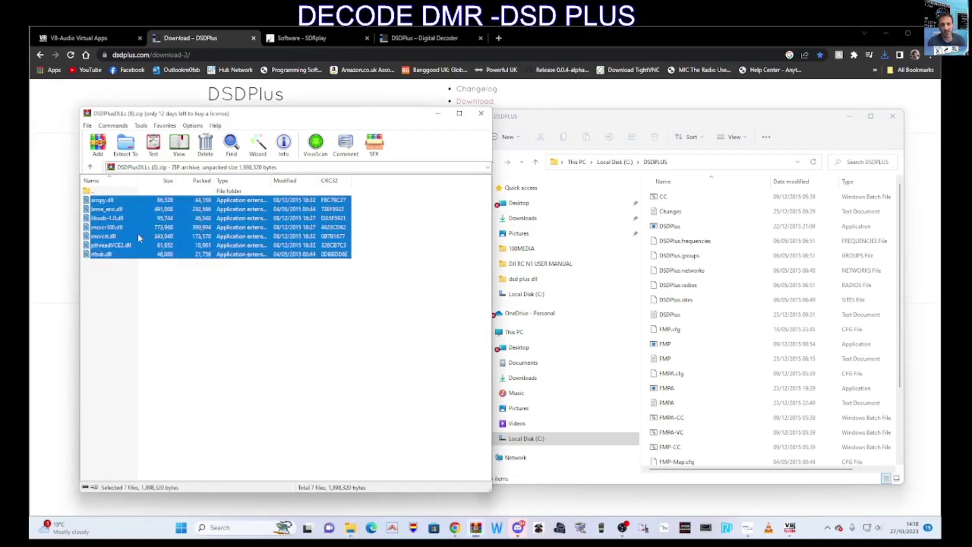
{"action": "left_click_drag", "start_coordinate": [130, 230], "coordinate": [818, 267]}
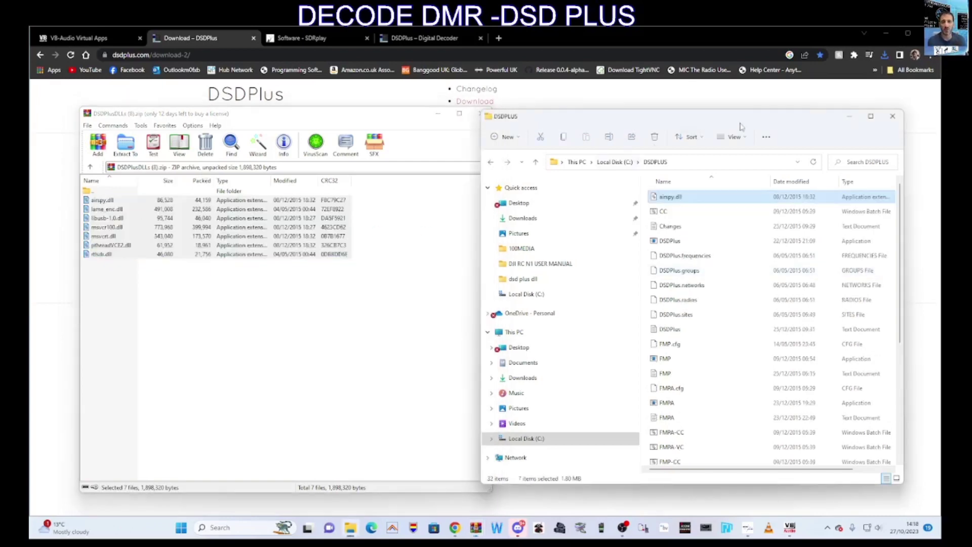
- Check the copied files in the DSDPLUS folder, launch the DSDPlus application and move its Event Log window aside
{"action": "left_click_drag", "start_coordinate": [741, 118], "coordinate": [622, 108]}
{"action": "scroll", "coordinate": [684, 258], "scroll_direction": "down", "scroll_amount": 4}
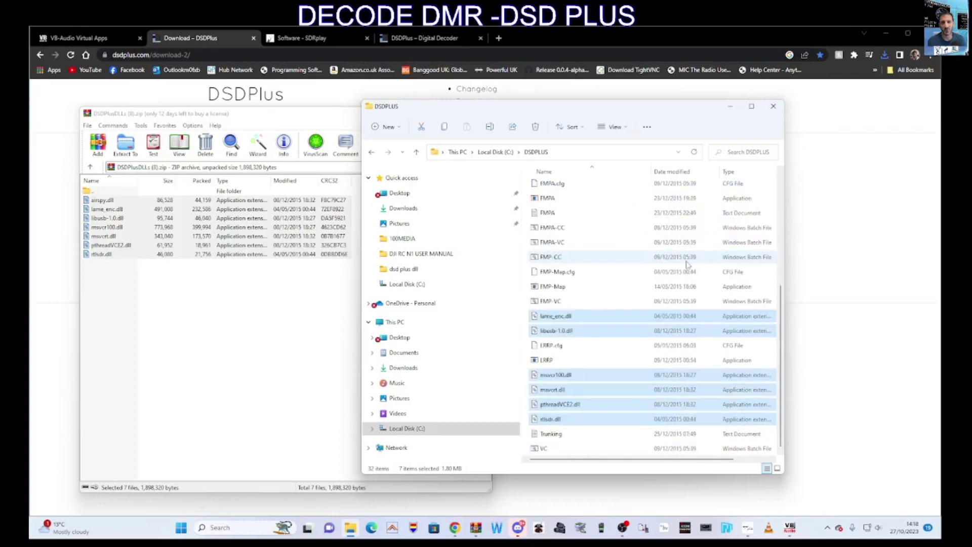
{"action": "scroll", "coordinate": [687, 266], "scroll_direction": "up", "scroll_amount": 3}
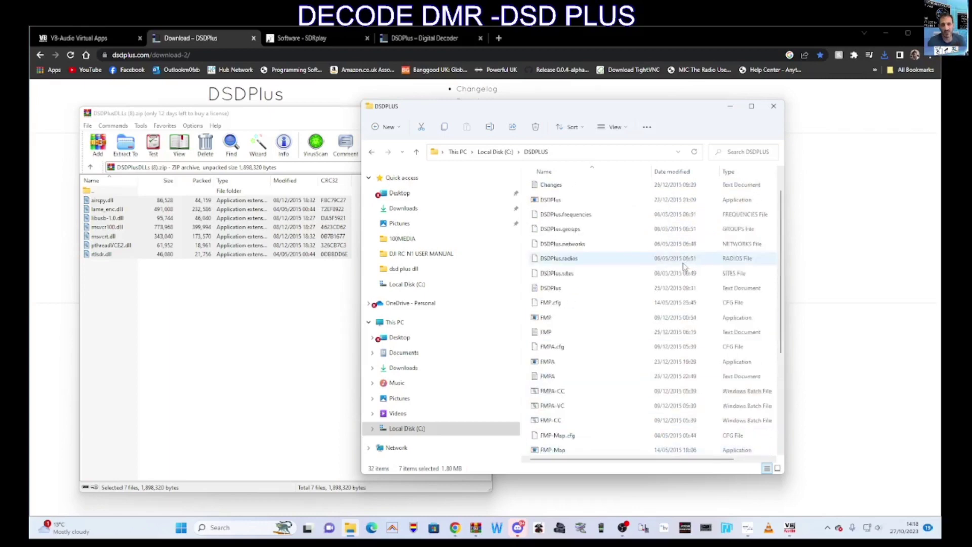
{"action": "scroll", "coordinate": [684, 264], "scroll_direction": "up", "scroll_amount": 1}
{"action": "scroll", "coordinate": [674, 253], "scroll_direction": "down", "scroll_amount": 2}
{"action": "scroll", "coordinate": [671, 252], "scroll_direction": "up", "scroll_amount": 2}
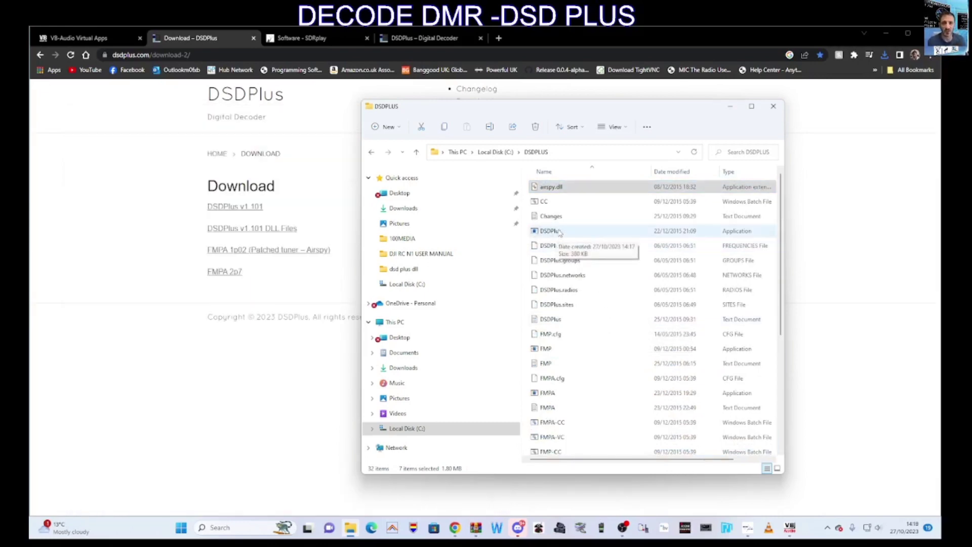
{"action": "double_click", "coordinate": [559, 231]}
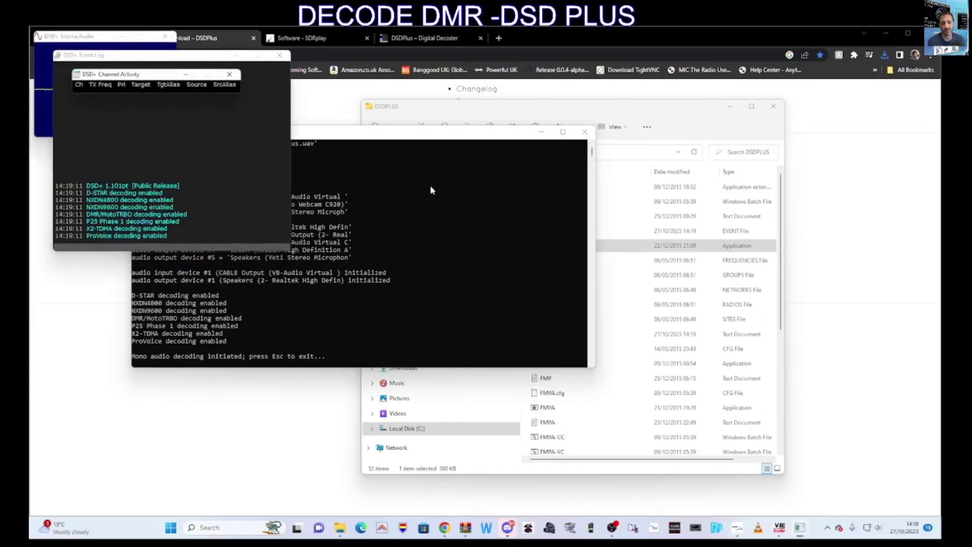
{"action": "left_click_drag", "start_coordinate": [213, 55], "coordinate": [739, 161]}
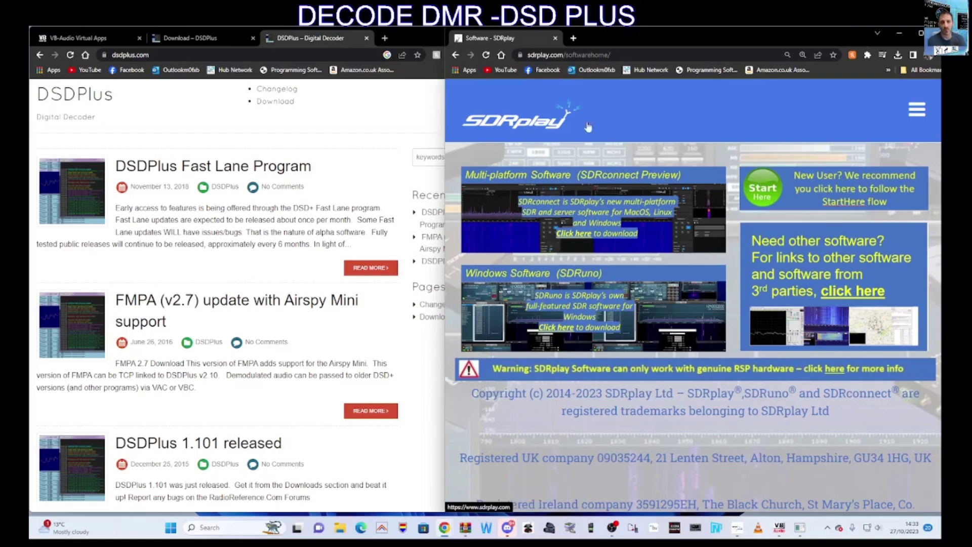
- Enlarge the SDRplay site's window, open its Products page and examine the RSP1A, RSPdx and RSPduo receivers
{"action": "left_click", "coordinate": [921, 33]}
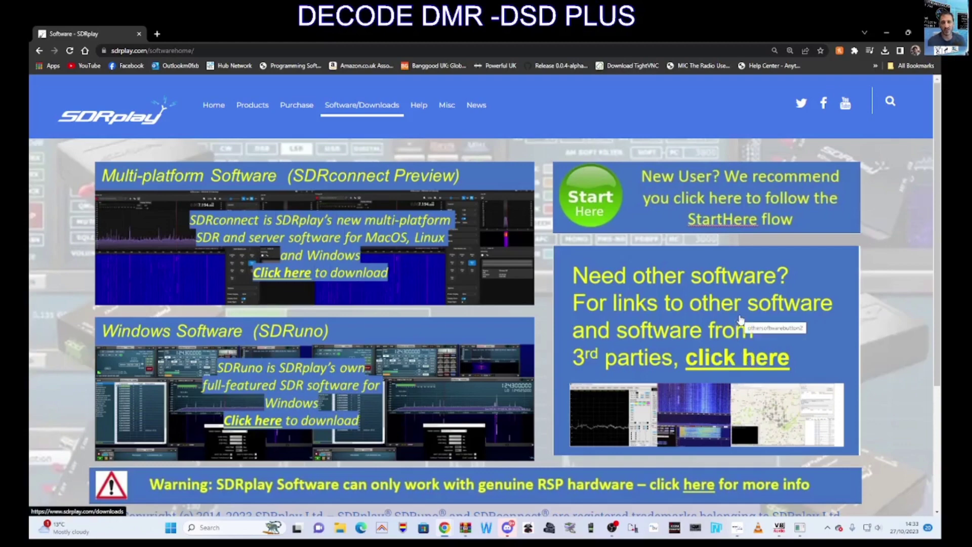
{"action": "left_click", "coordinate": [252, 105]}
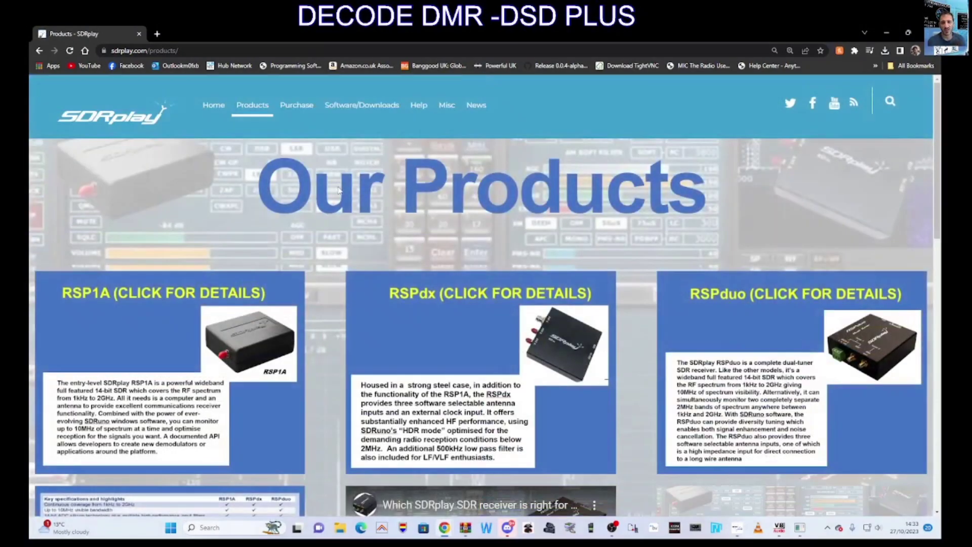
{"action": "scroll", "coordinate": [143, 299], "scroll_direction": "down", "scroll_amount": 1}
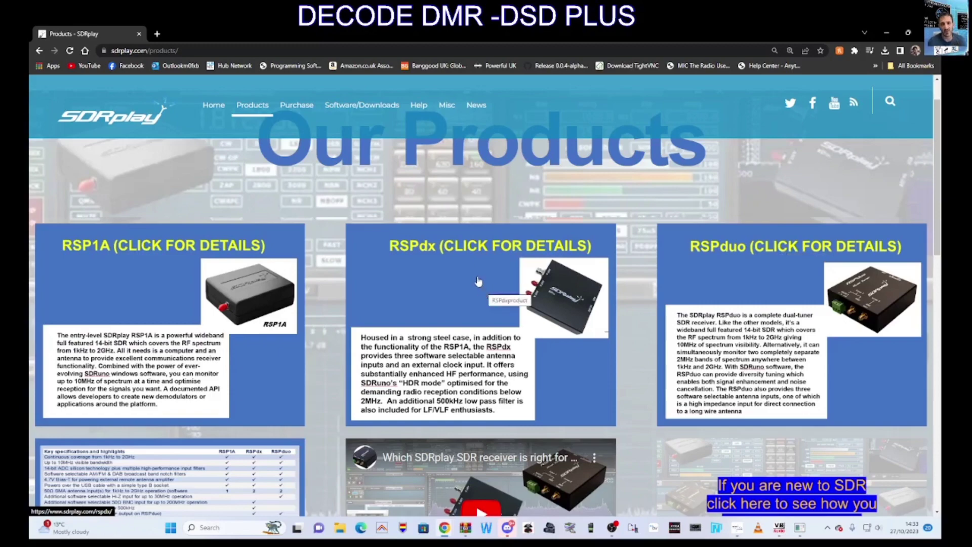
{"action": "scroll", "coordinate": [480, 282], "scroll_direction": "down", "scroll_amount": 1}
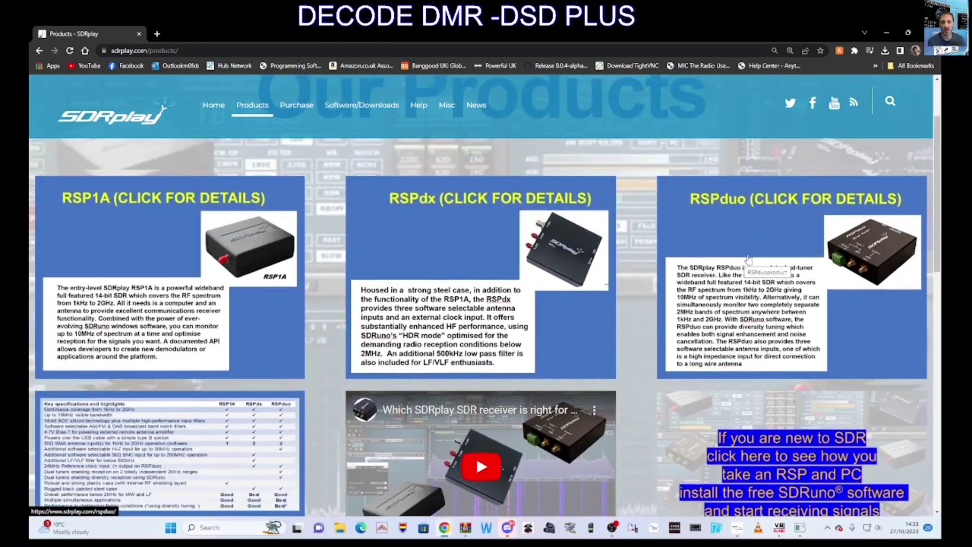
{"action": "scroll", "coordinate": [784, 229], "scroll_direction": "down", "scroll_amount": 1}
{"action": "scroll", "coordinate": [786, 228], "scroll_direction": "up", "scroll_amount": 1}
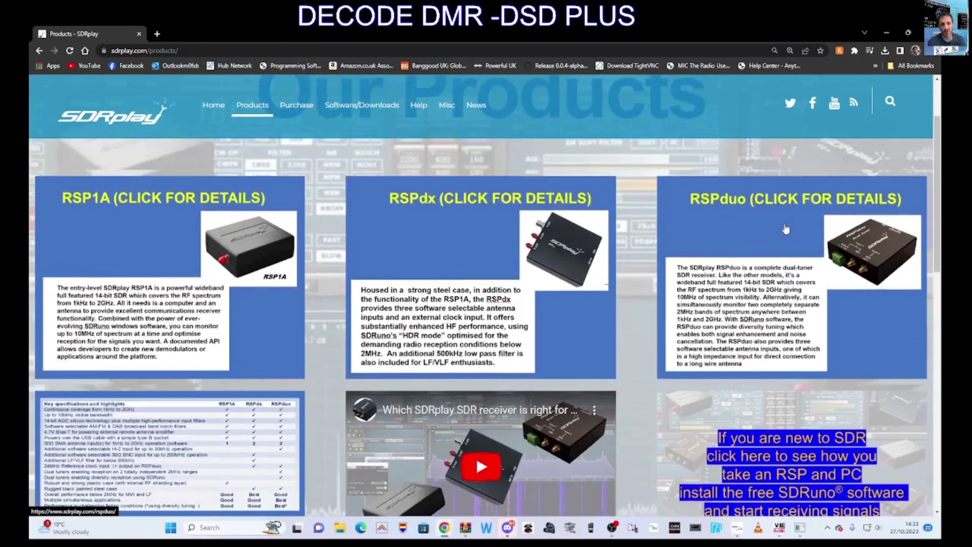
{"action": "scroll", "coordinate": [786, 229], "scroll_direction": "down", "scroll_amount": 1}
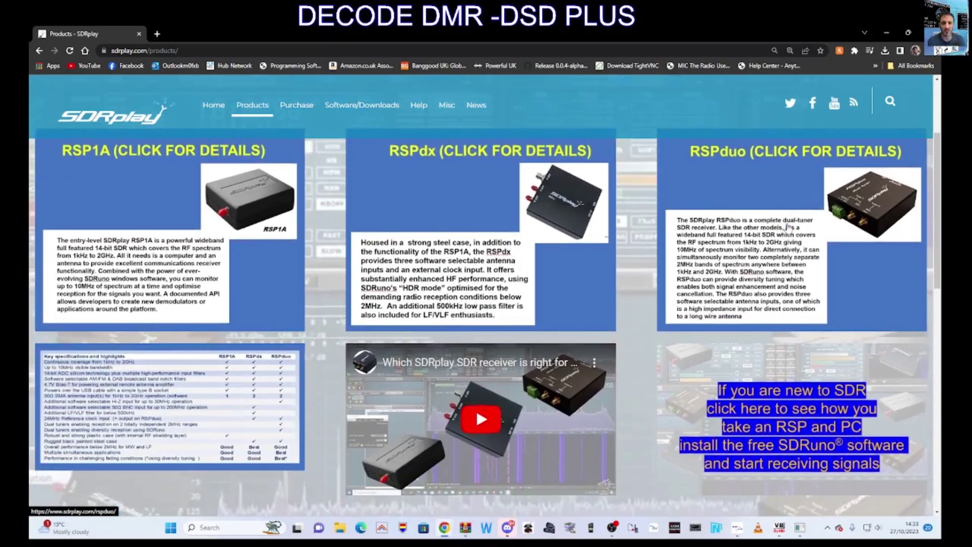
{"action": "scroll", "coordinate": [787, 228], "scroll_direction": "up", "scroll_amount": 1}
{"action": "scroll", "coordinate": [254, 255], "scroll_direction": "down", "scroll_amount": 1}
{"action": "scroll", "coordinate": [562, 223], "scroll_direction": "up", "scroll_amount": 1}
{"action": "scroll", "coordinate": [658, 222], "scroll_direction": "down", "scroll_amount": 1}
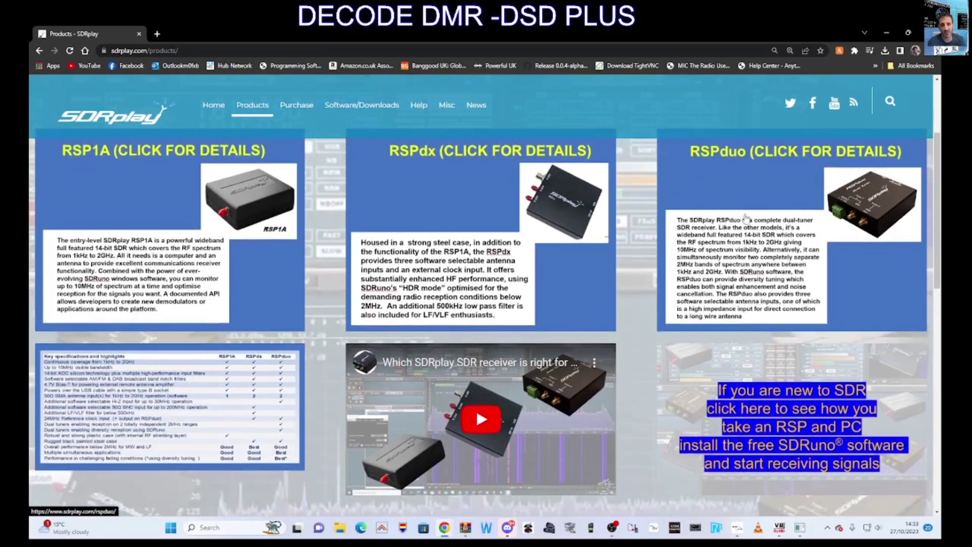
{"action": "scroll", "coordinate": [767, 243], "scroll_direction": "up", "scroll_amount": 1}
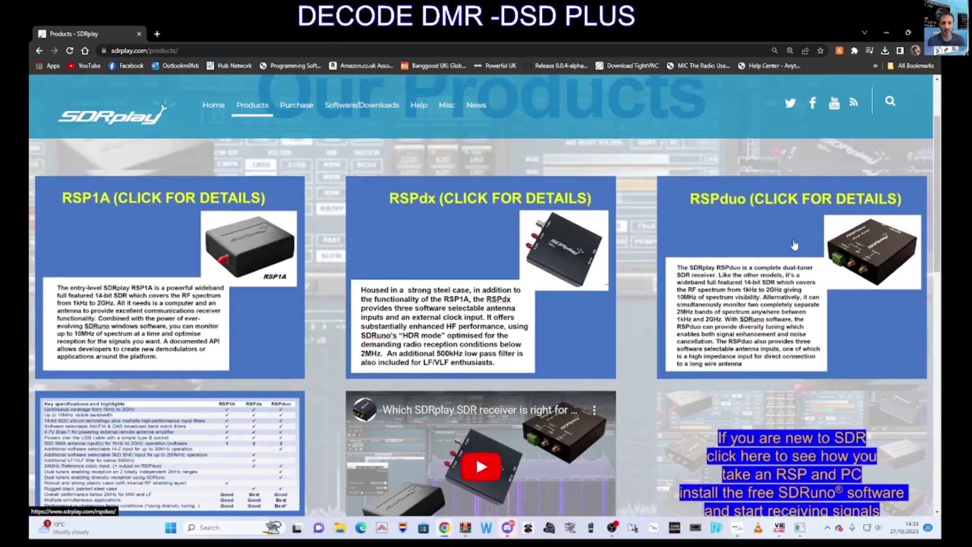
- Open the SDRplay Software/Downloads page, follow the link to other and third-party software and review the Downloads list
{"action": "mouse_move", "coordinate": [346, 116]}
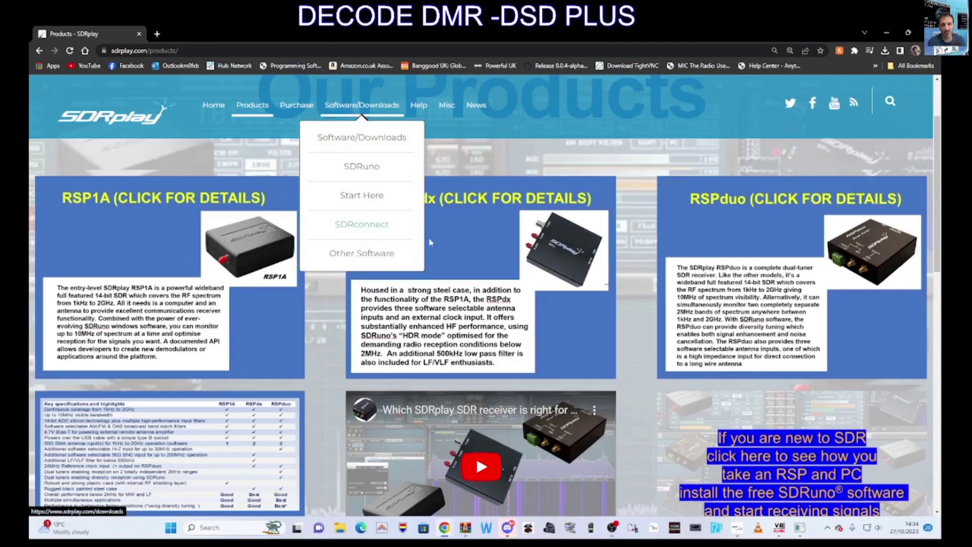
{"action": "left_click", "coordinate": [377, 136]}
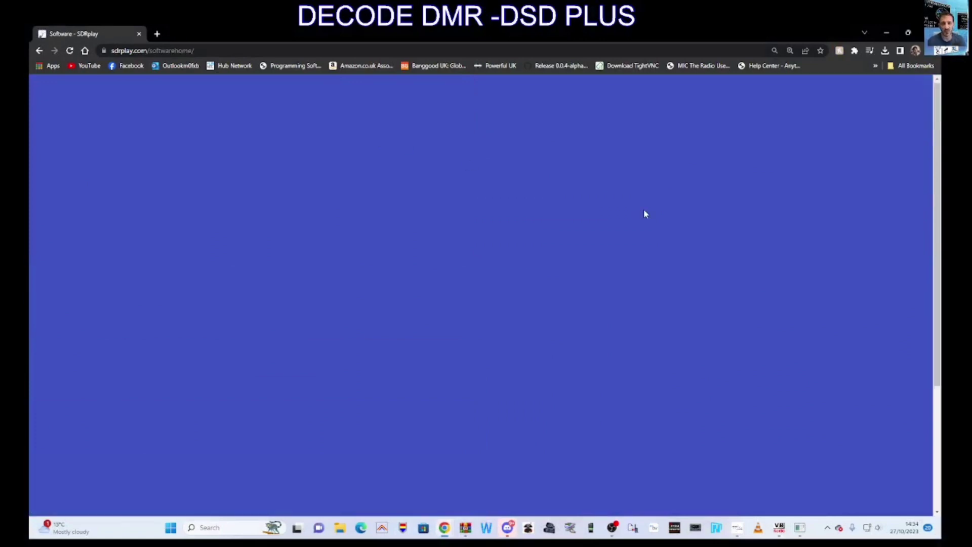
{"action": "scroll", "coordinate": [795, 280], "scroll_direction": "down", "scroll_amount": 2}
{"action": "scroll", "coordinate": [652, 217], "scroll_direction": "up", "scroll_amount": 2}
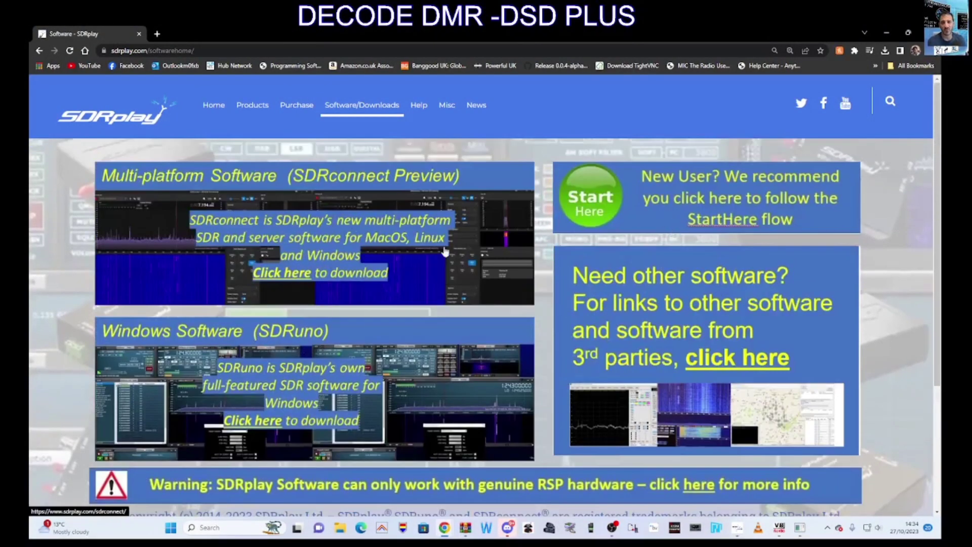
{"action": "scroll", "coordinate": [598, 198], "scroll_direction": "down", "scroll_amount": 1}
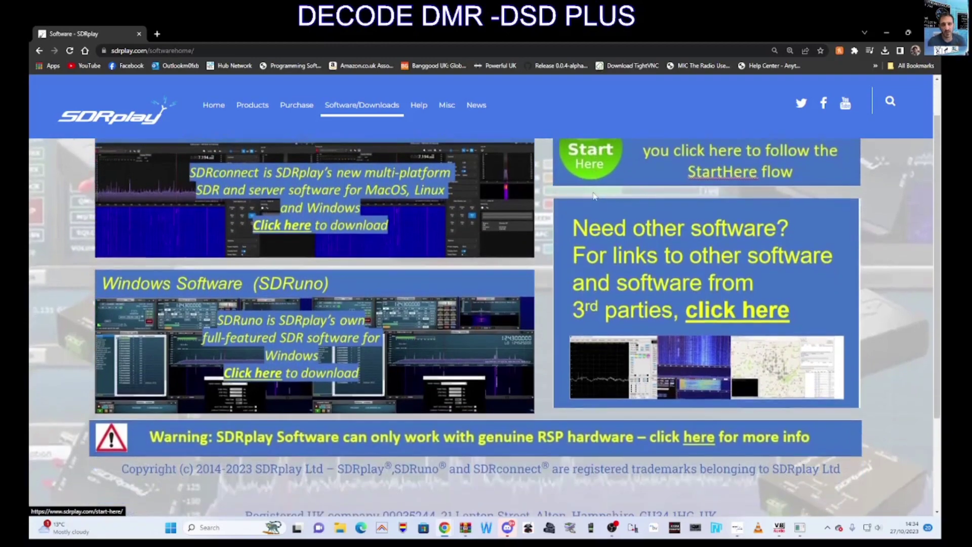
{"action": "scroll", "coordinate": [594, 196], "scroll_direction": "up", "scroll_amount": 1}
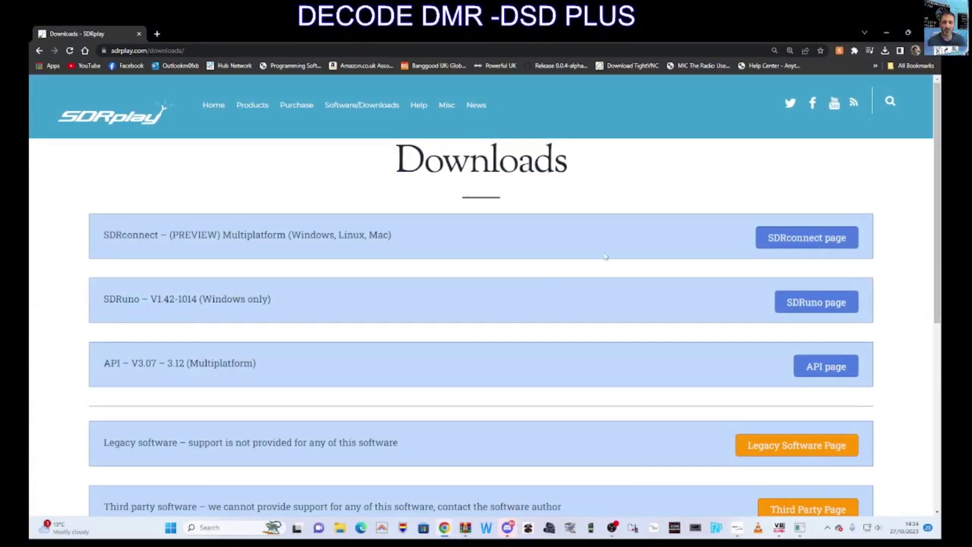
{"action": "scroll", "coordinate": [495, 223], "scroll_direction": "down", "scroll_amount": 1}
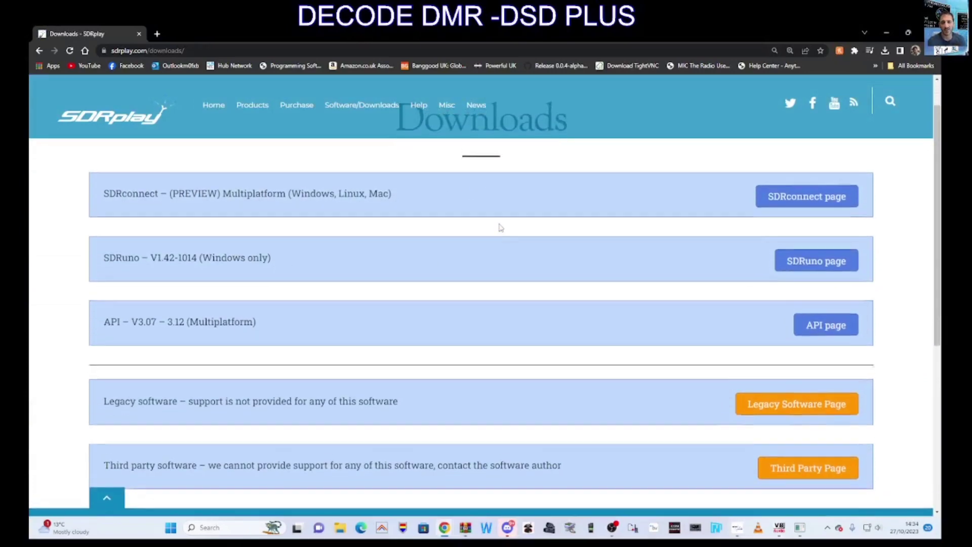
{"action": "scroll", "coordinate": [504, 226], "scroll_direction": "up", "scroll_amount": 1}
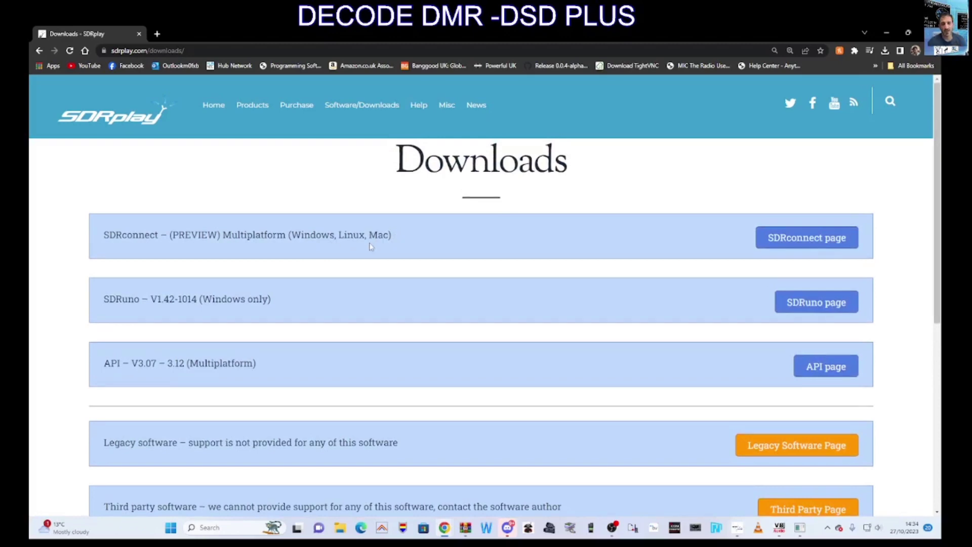
{"action": "scroll", "coordinate": [547, 226], "scroll_direction": "down", "scroll_amount": 1}
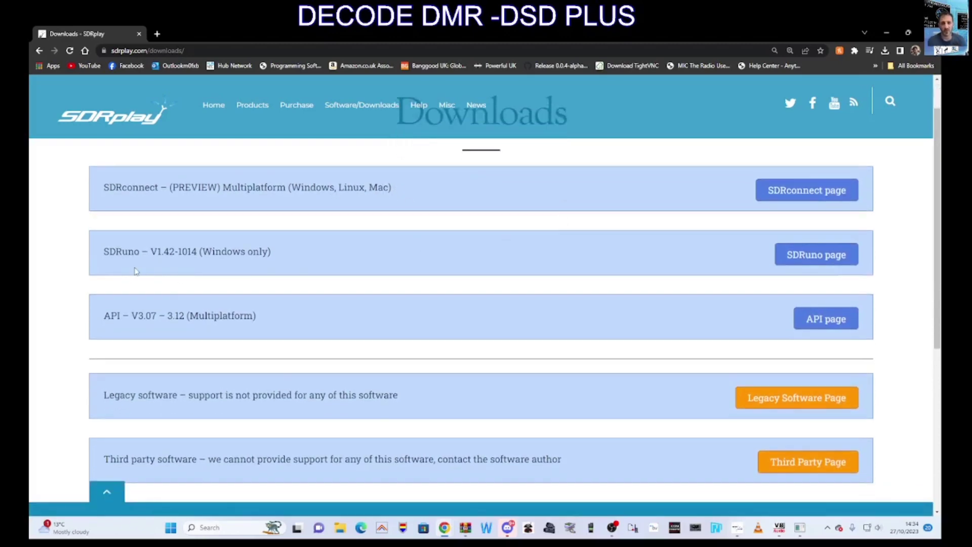
- Open the SDRuno page, find the SDRuno 1.42-1014 download and return the browser window to its smaller size
{"action": "left_click", "coordinate": [800, 256]}
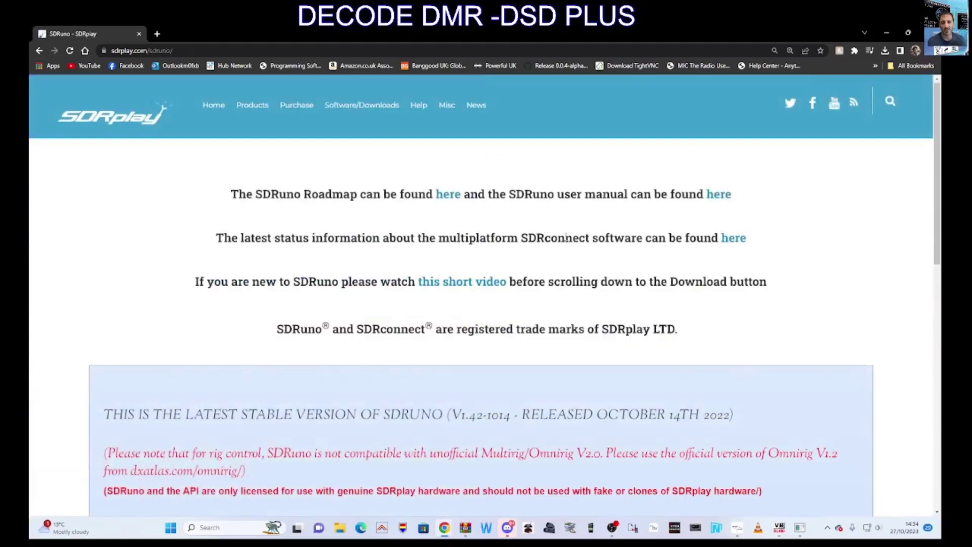
{"action": "scroll", "coordinate": [581, 239], "scroll_direction": "down", "scroll_amount": 3}
{"action": "scroll", "coordinate": [580, 238], "scroll_direction": "down", "scroll_amount": 8}
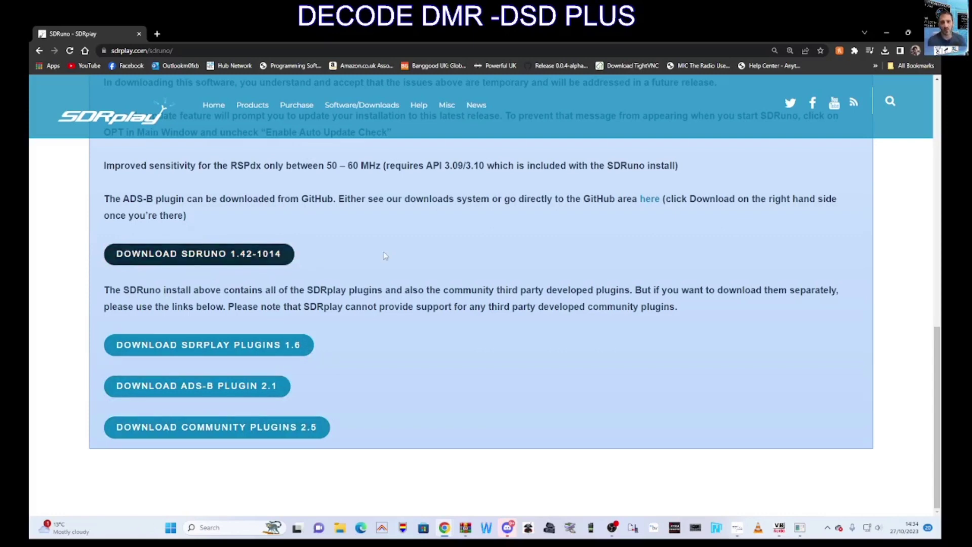
{"action": "scroll", "coordinate": [240, 275], "scroll_direction": "up", "scroll_amount": 1}
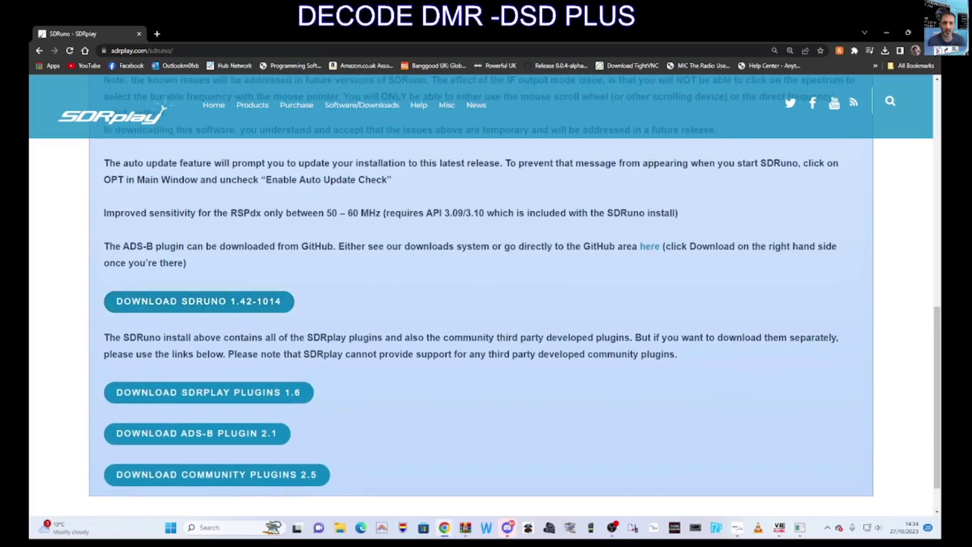
{"action": "left_click", "coordinate": [909, 32]}
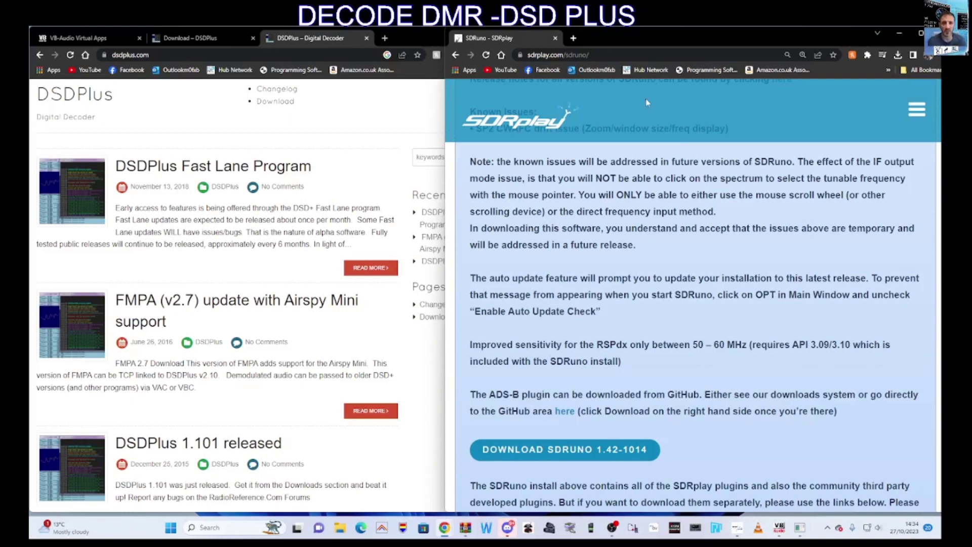
{"action": "scroll", "coordinate": [649, 115], "scroll_direction": "up", "scroll_amount": 2}
{"action": "scroll", "coordinate": [649, 116], "scroll_direction": "up", "scroll_amount": 3}
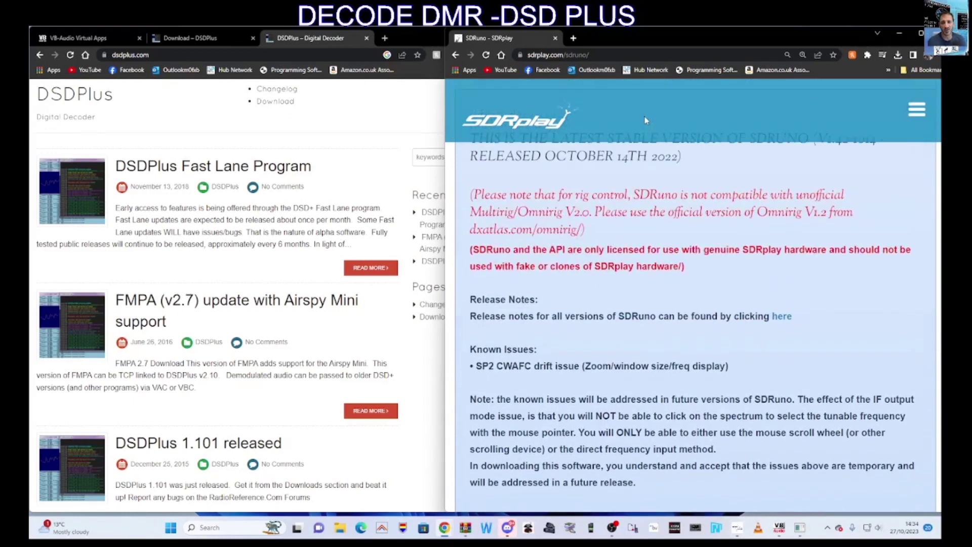
- Download the Windows VB-CABLE driver pack (VBCABLE_Driver_Pack43.zip) from the VB-Audio page and open the archive over the page
{"action": "left_click", "coordinate": [392, 113]}
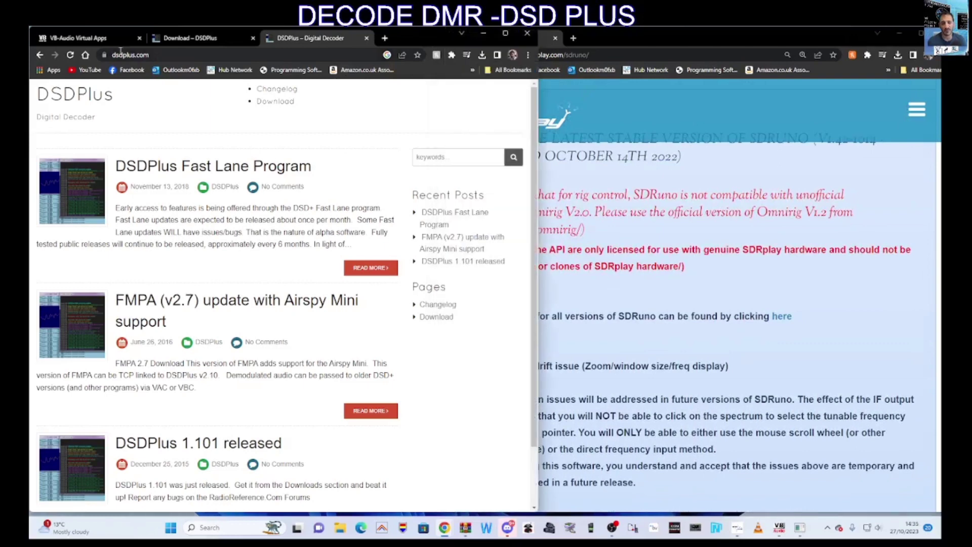
{"action": "left_click", "coordinate": [66, 39]}
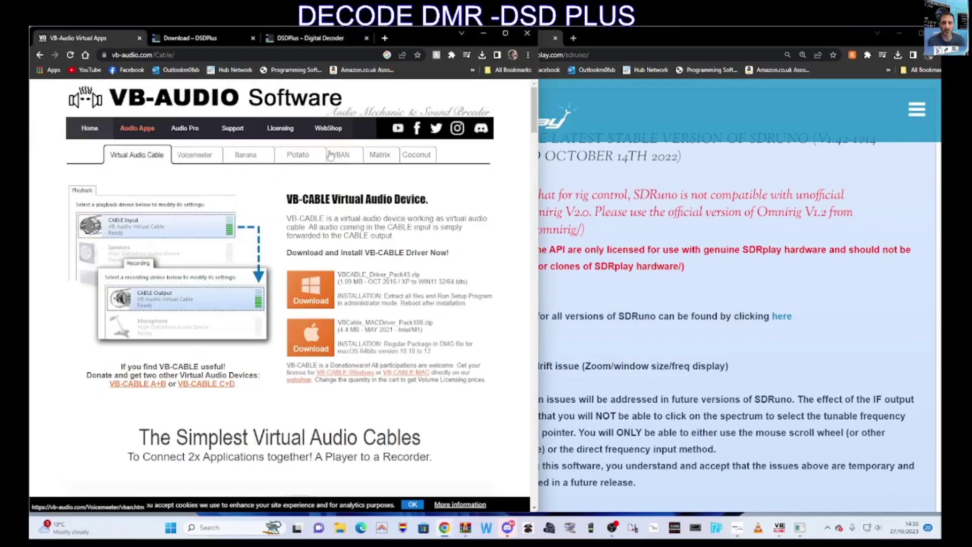
{"action": "scroll", "coordinate": [404, 191], "scroll_direction": "down", "scroll_amount": 6}
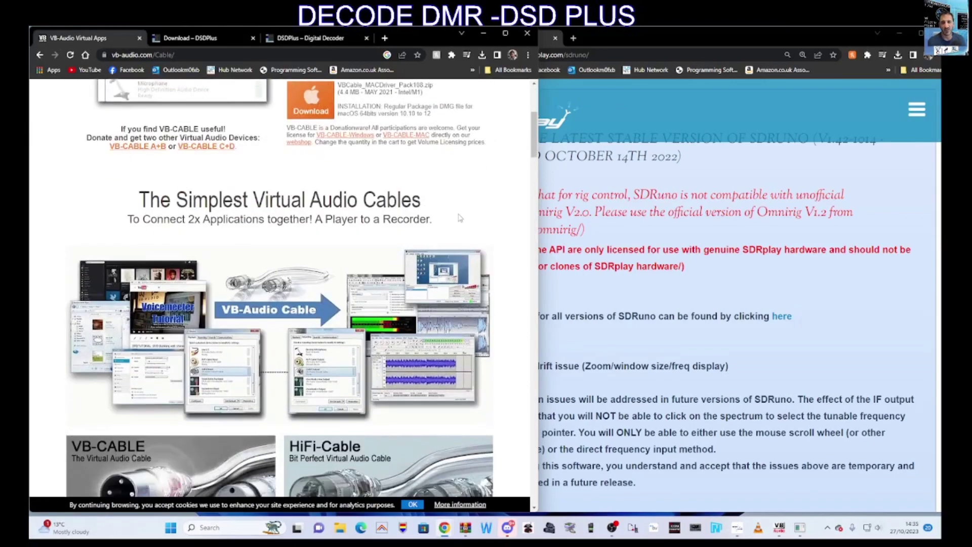
{"action": "scroll", "coordinate": [430, 198], "scroll_direction": "up", "scroll_amount": 5}
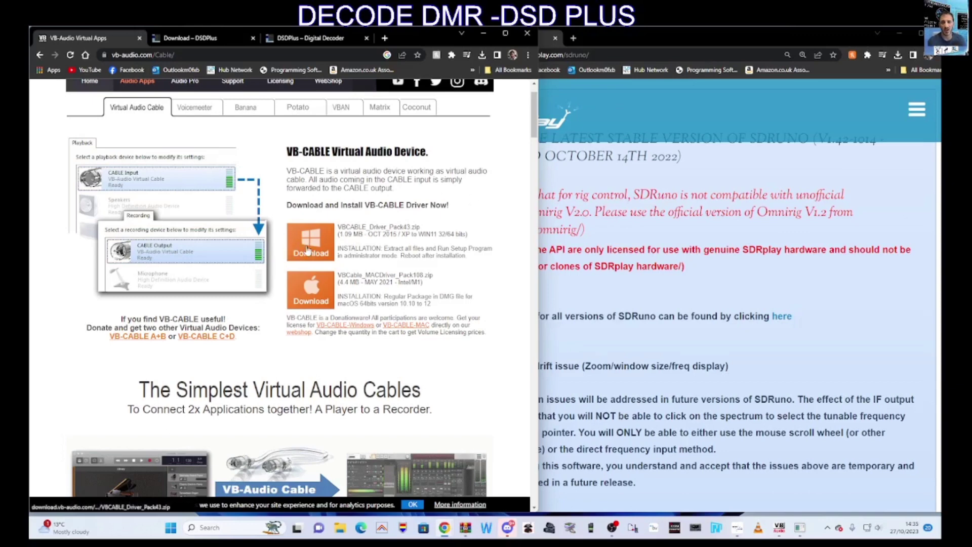
{"action": "left_click", "coordinate": [308, 250]}
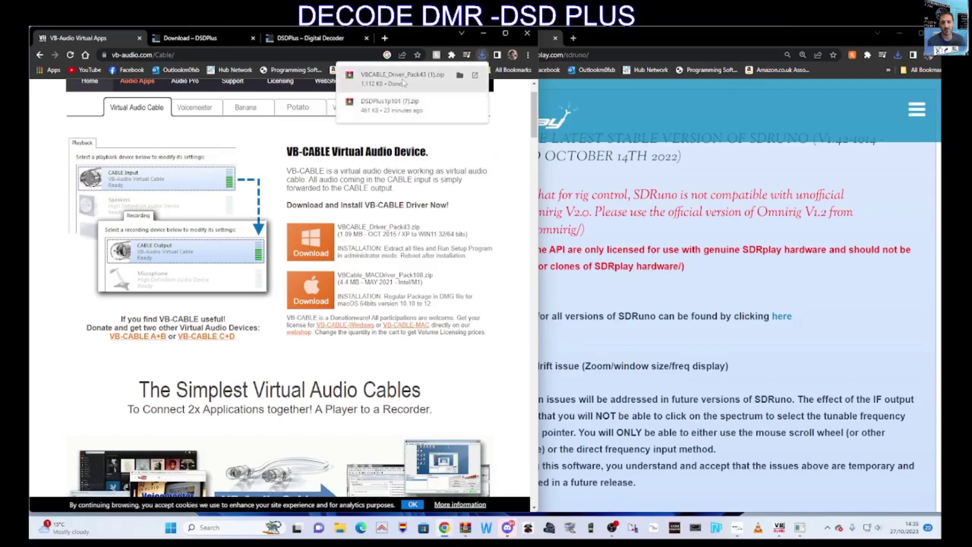
{"action": "left_click", "coordinate": [403, 78]}
{"action": "left_click_drag", "start_coordinate": [736, 111], "coordinate": [457, 109]}
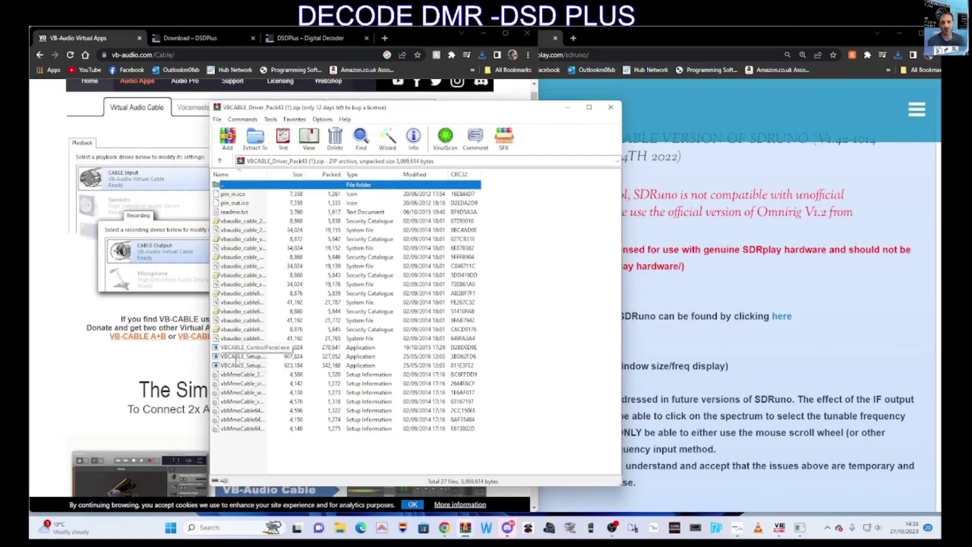
- Minimise the driver archive, show the VB-Audio Virtual Cable Control Panel and move it lower over the VB-Audio page
{"action": "left_click", "coordinate": [568, 108]}
{"action": "left_click", "coordinate": [781, 530]}
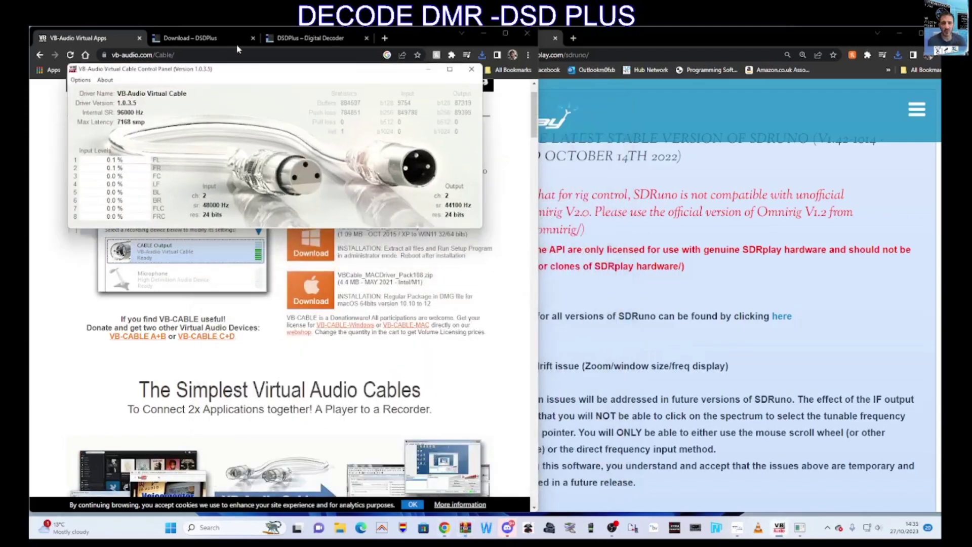
{"action": "left_click_drag", "start_coordinate": [326, 73], "coordinate": [352, 183]}
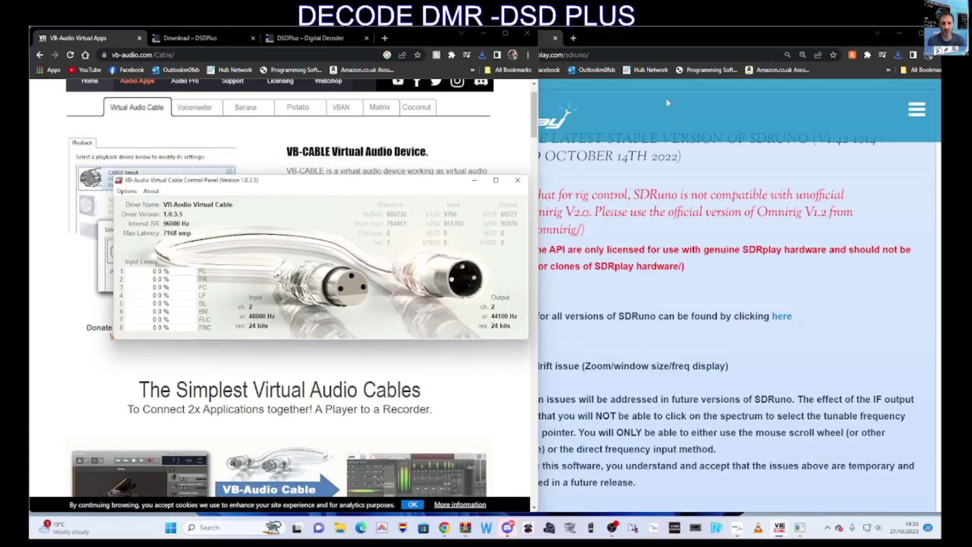
{"action": "left_click", "coordinate": [613, 528]}
{"action": "left_click", "coordinate": [791, 436]}
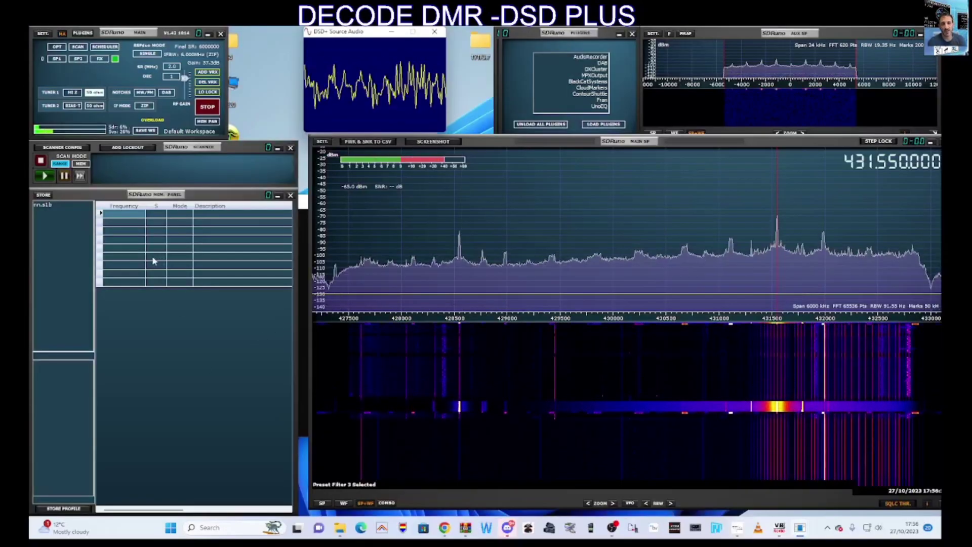
- Copy the full path of the DSDPlus application in the DSDPLUS folder and put the folder window away
{"action": "left_click", "coordinate": [339, 532]}
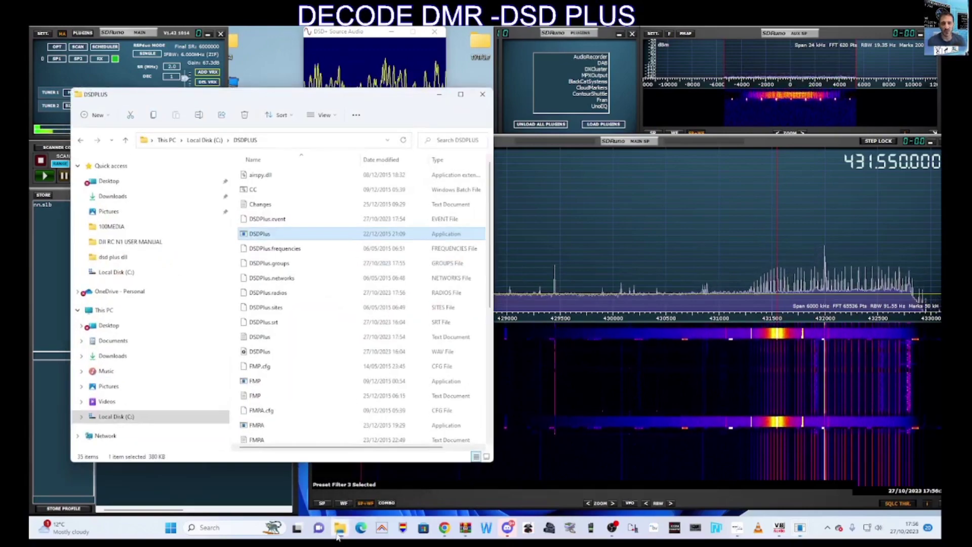
{"action": "right_click", "coordinate": [258, 237]}
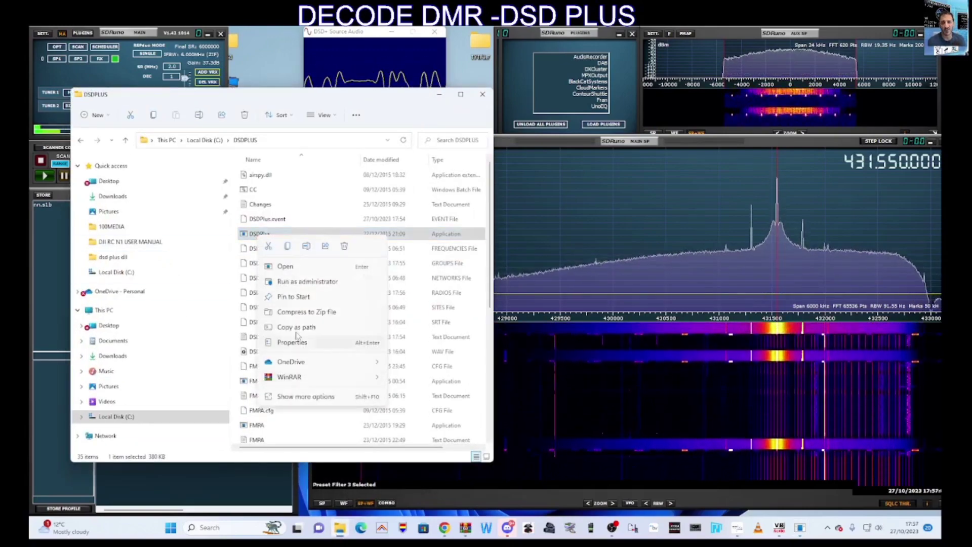
{"action": "key", "text": "Escape"}
{"action": "left_click", "coordinate": [253, 486]}
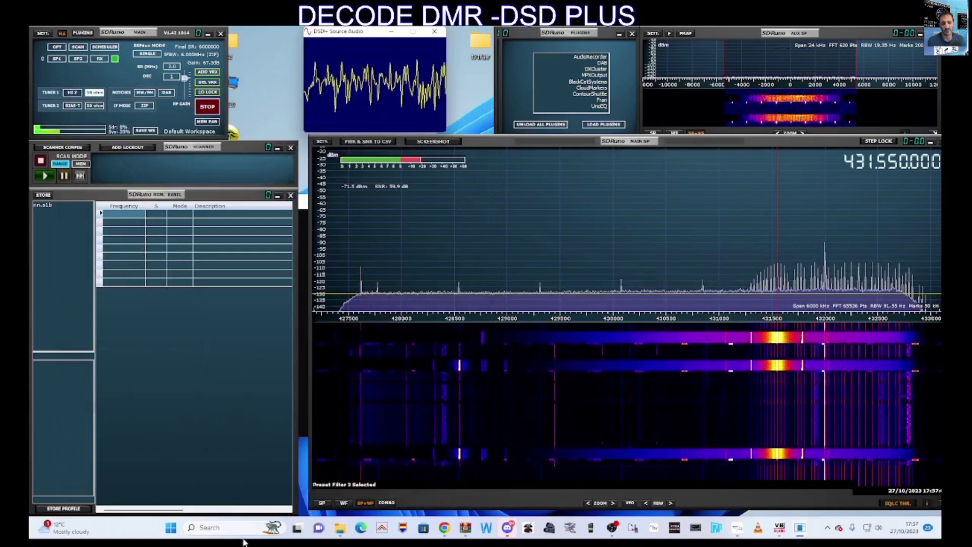
- Open Command Prompt as administrator and run "C:\DSDPLUS\DSDPlus.exe"
{"action": "left_click", "coordinate": [219, 527]}
{"action": "type", "text": "cmd"}
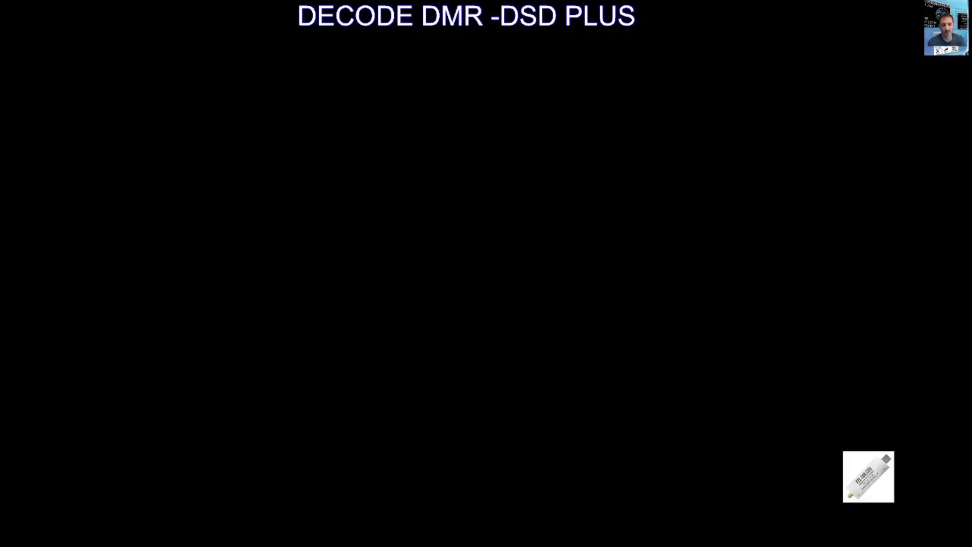
{"action": "type", "text": "\"C:\\DSDPLUS\\DSDPlus.exe\""}
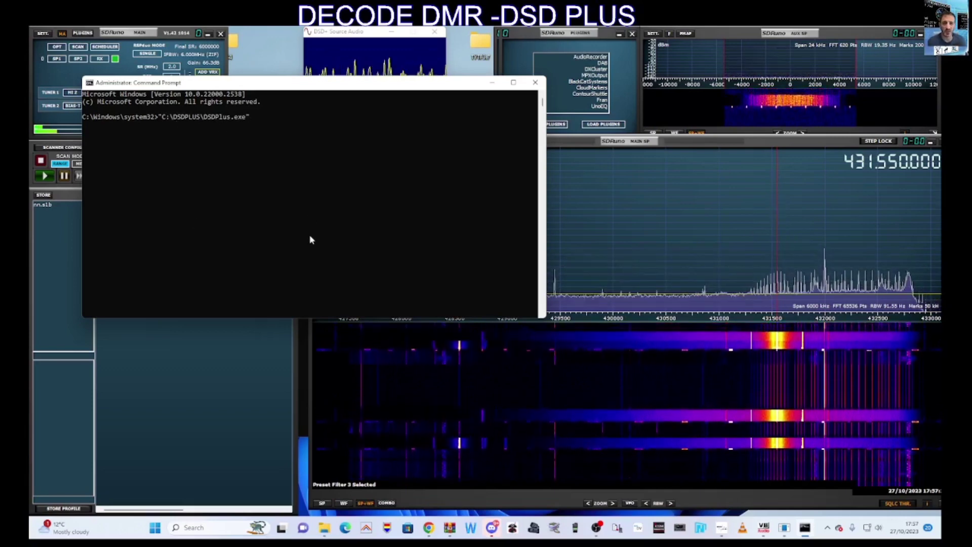
{"action": "key", "text": "Return"}
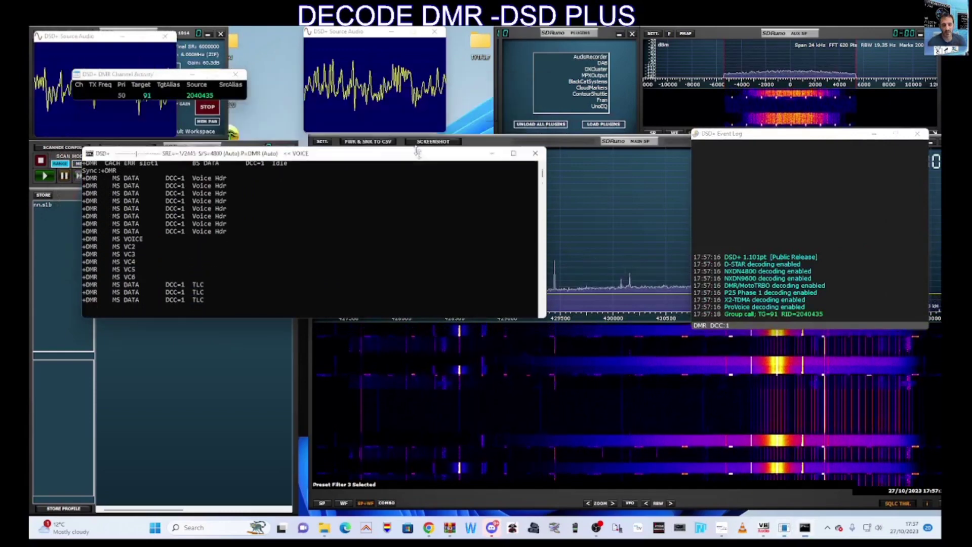
- Move and enlarge the DSD+ console and examine the audio input and output devices in its startup listing
{"action": "left_click", "coordinate": [415, 182]}
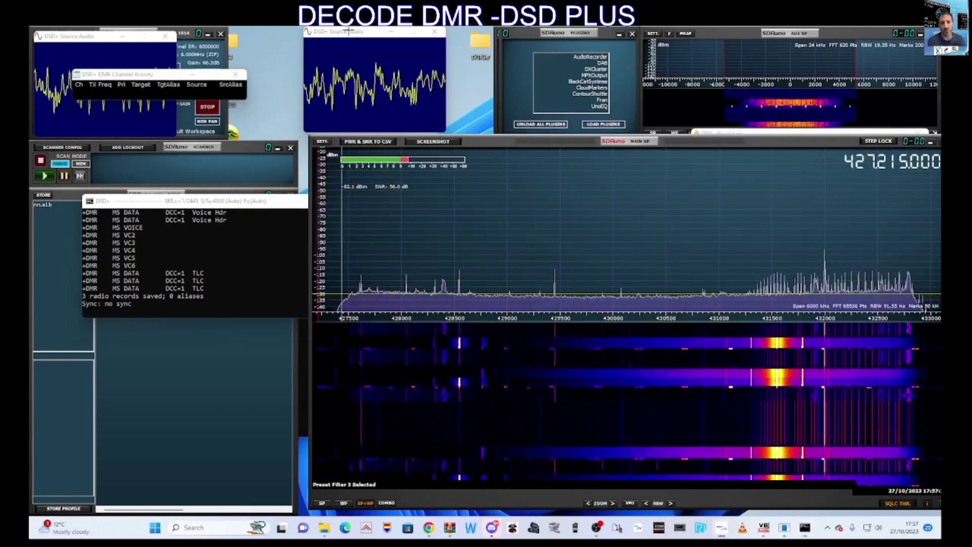
{"action": "left_click_drag", "start_coordinate": [260, 195], "coordinate": [260, 74]}
{"action": "left_click_drag", "start_coordinate": [241, 322], "coordinate": [236, 361]}
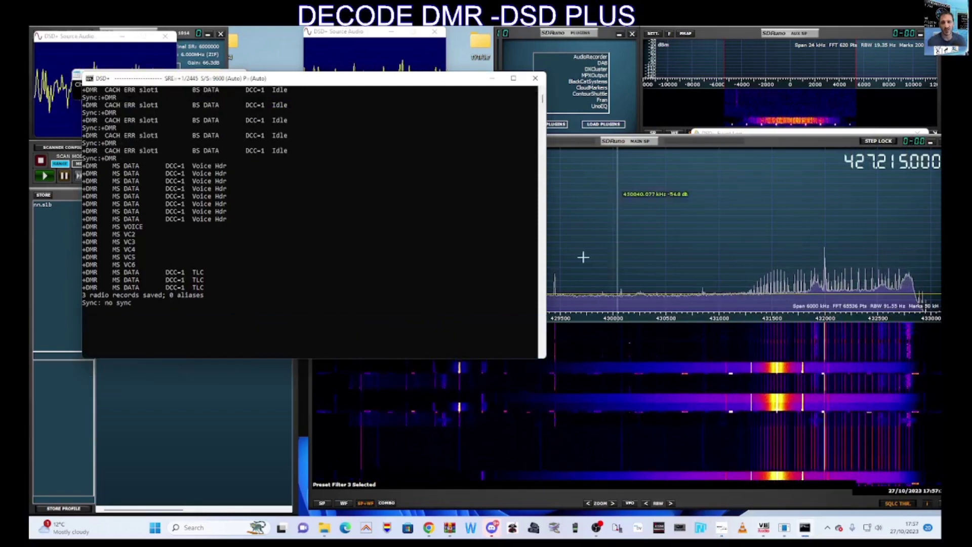
{"action": "scroll", "coordinate": [304, 213], "scroll_direction": "up", "scroll_amount": 15}
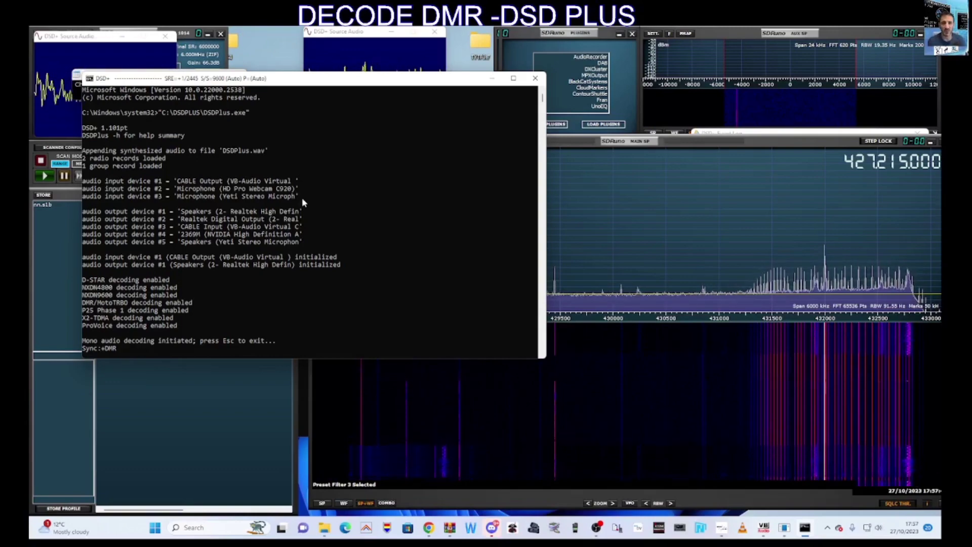
{"action": "left_click", "coordinate": [595, 528]}
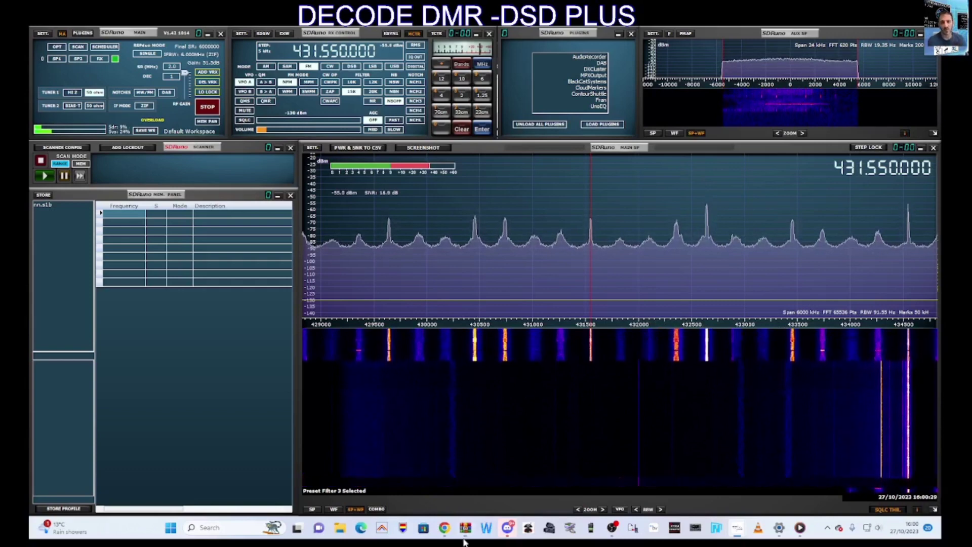
- Create a desktop shortcut to the DSDPlus application in the DSDPLUS folder on Local Disk (C:)
{"action": "left_click", "coordinate": [342, 536]}
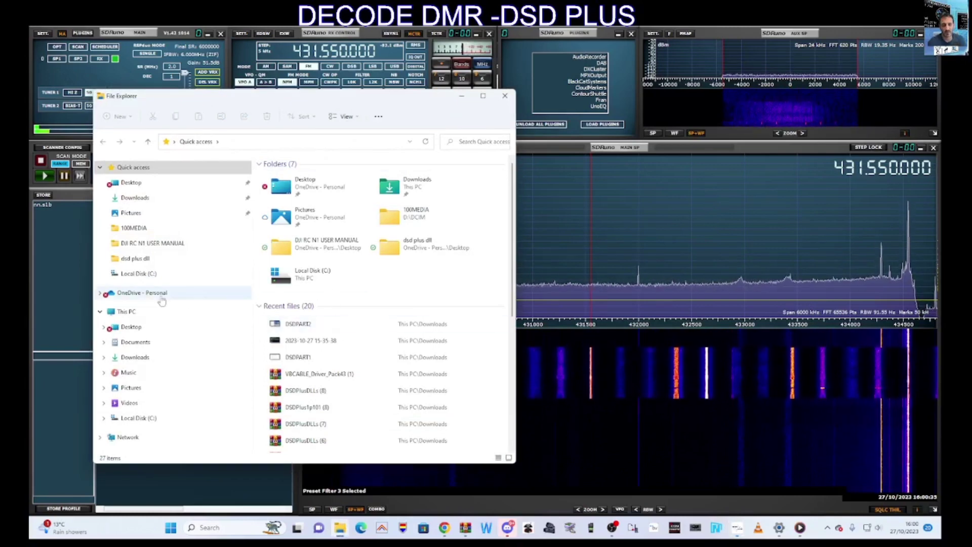
{"action": "left_click", "coordinate": [151, 274]}
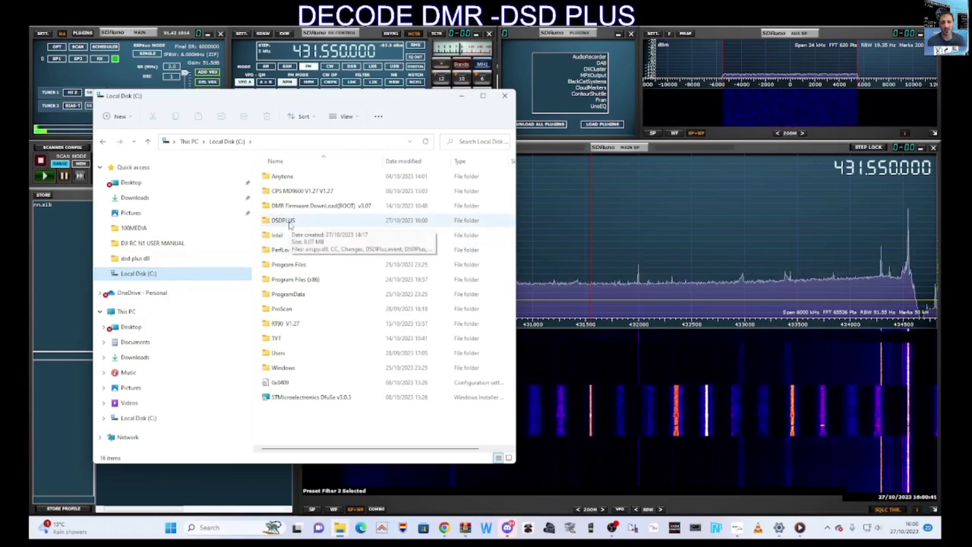
{"action": "double_click", "coordinate": [284, 221]}
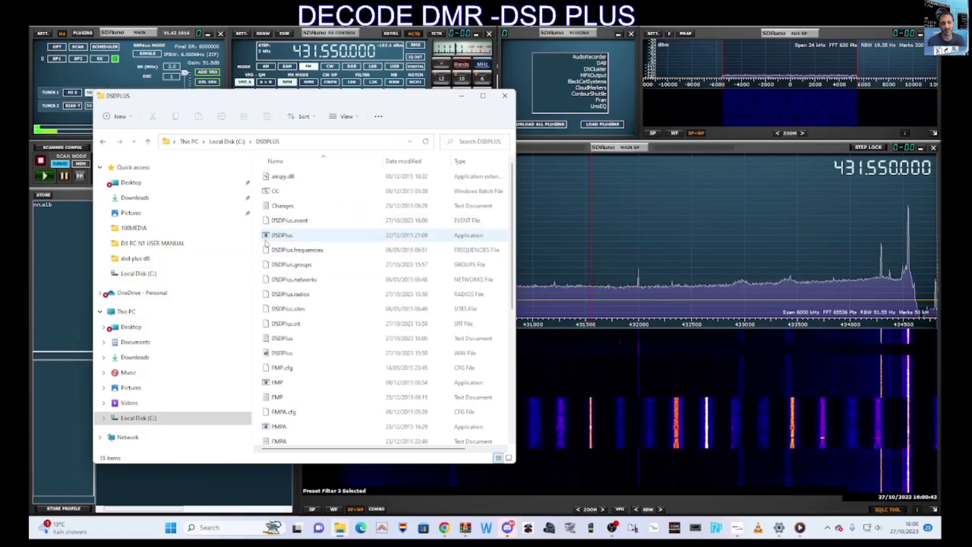
{"action": "mouse_move", "coordinate": [284, 95]}
{"action": "left_mouse_down"}
{"action": "mouse_move", "coordinate": [336, 97]}
{"action": "mouse_move", "coordinate": [272, 104]}
{"action": "left_mouse_up"}
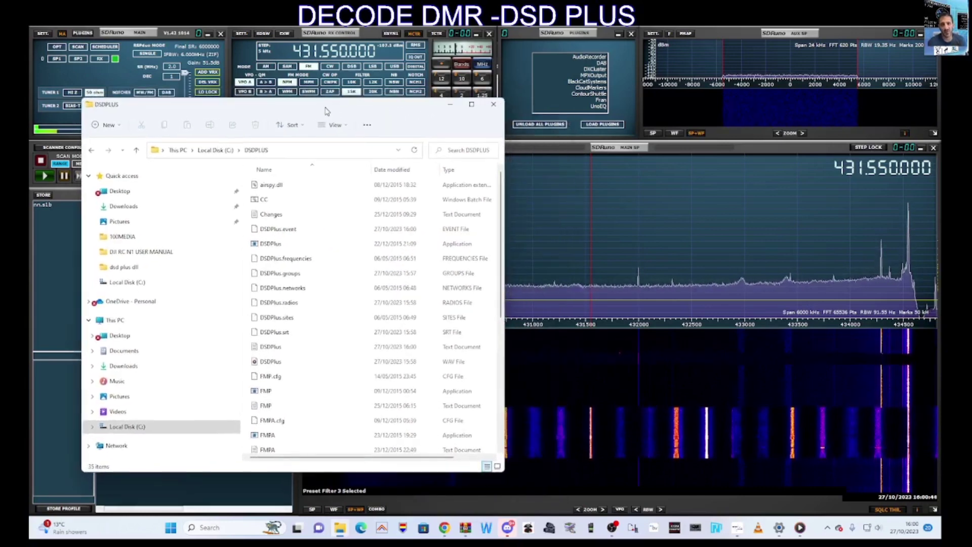
{"action": "right_click", "coordinate": [274, 247]}
{"action": "left_click", "coordinate": [322, 407]}
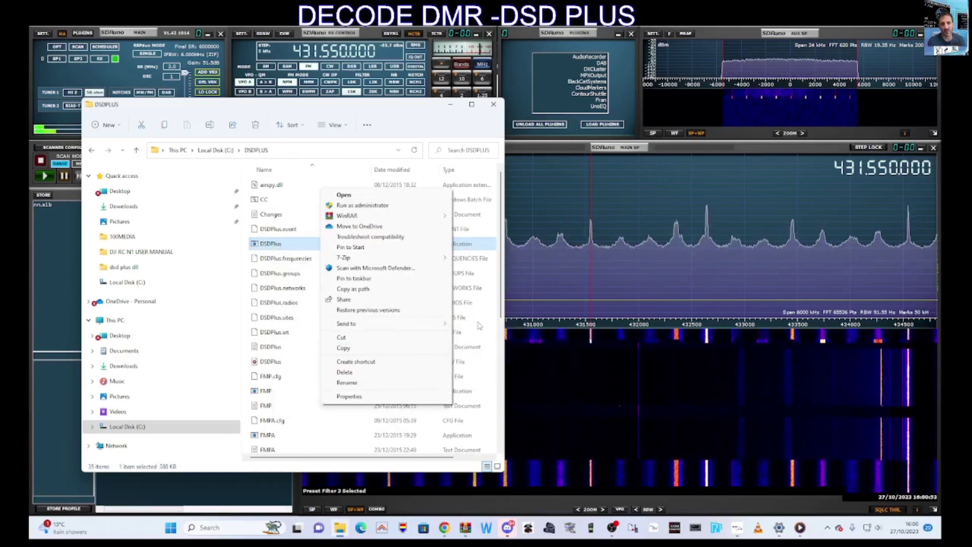
{"action": "mouse_move", "coordinate": [433, 325]}
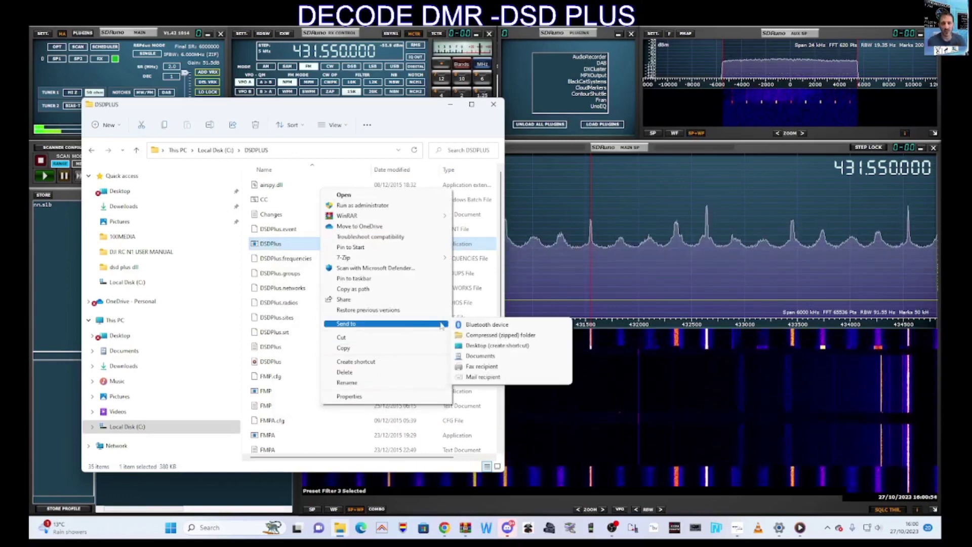
{"action": "left_click", "coordinate": [492, 347]}
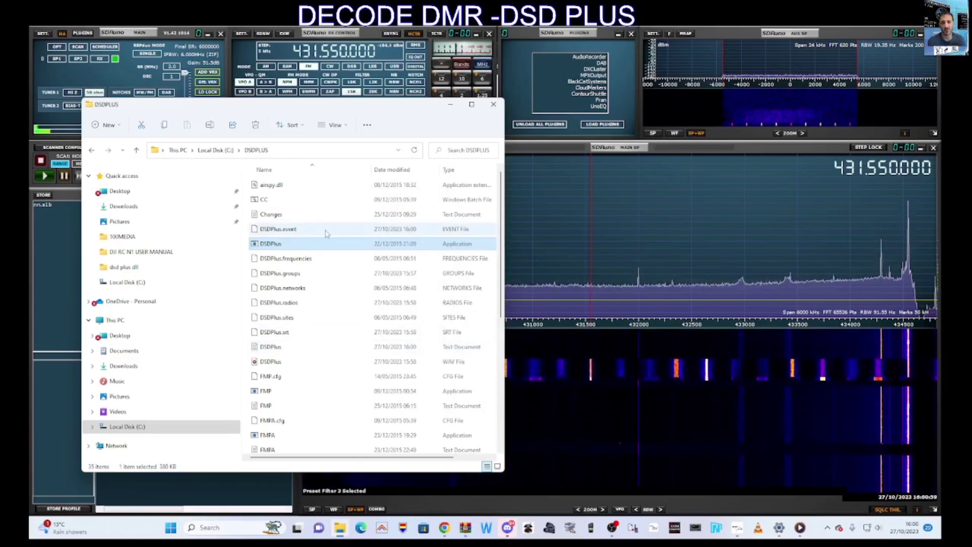
- Launch DSDPlus from its folder, then minimise its console and separate the Event Log and Channel Activity windows
{"action": "double_click", "coordinate": [292, 245]}
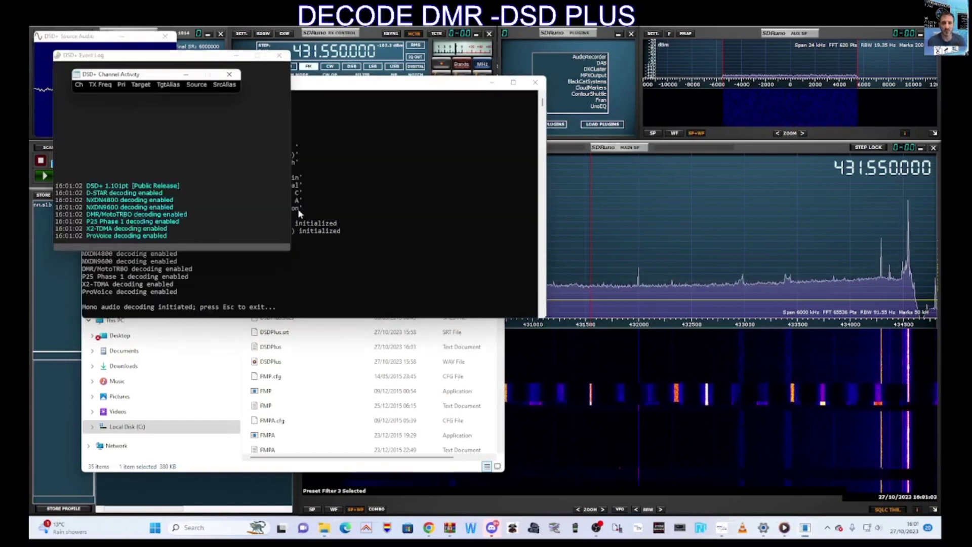
{"action": "left_click_drag", "start_coordinate": [319, 89], "coordinate": [444, 157]}
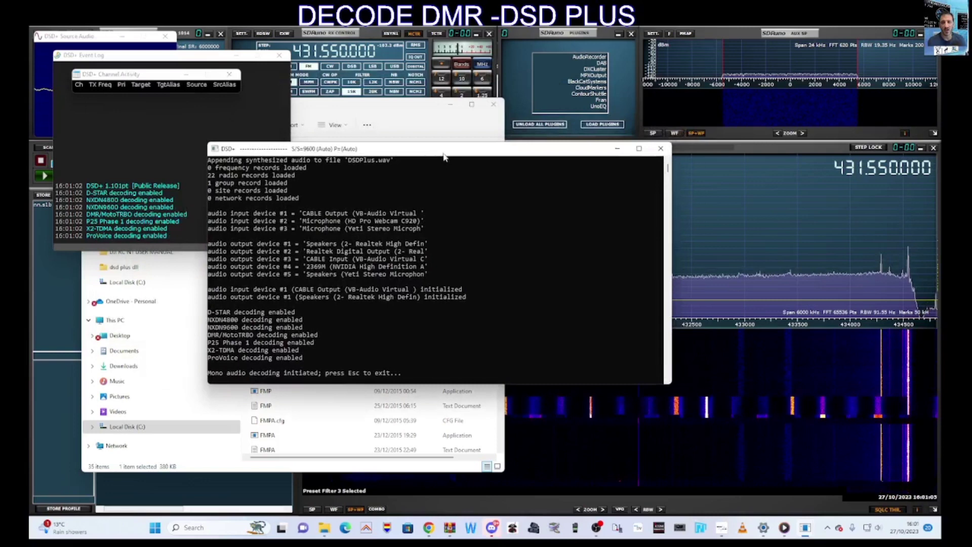
{"action": "left_click", "coordinate": [618, 152]}
{"action": "left_click_drag", "start_coordinate": [136, 56], "coordinate": [291, 160]}
{"action": "left_click_drag", "start_coordinate": [127, 75], "coordinate": [379, 96]}
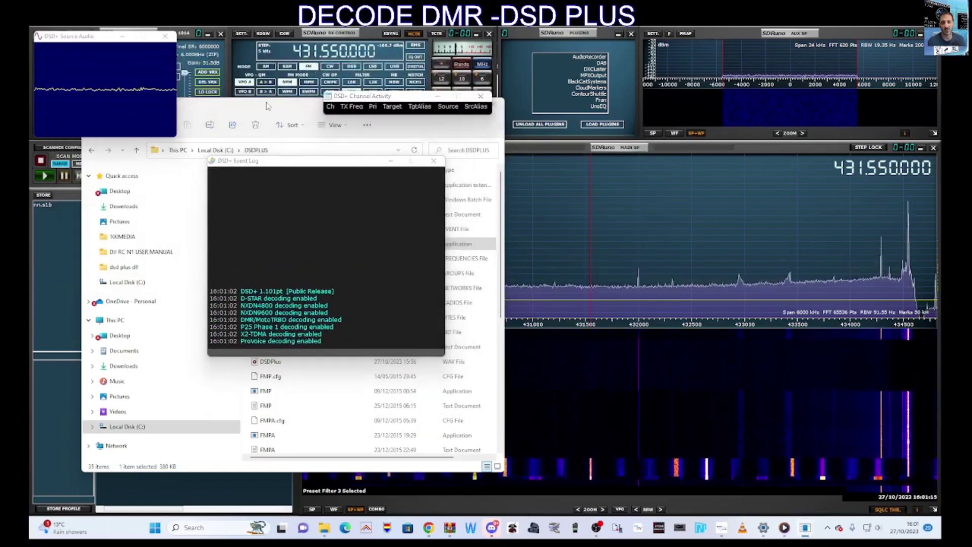
- Minimise the DSDPLUS folder and spread the DSD+ Source Audio and Event Log windows apart over SDRuno
{"action": "left_click", "coordinate": [268, 105]}
{"action": "left_click", "coordinate": [450, 104]}
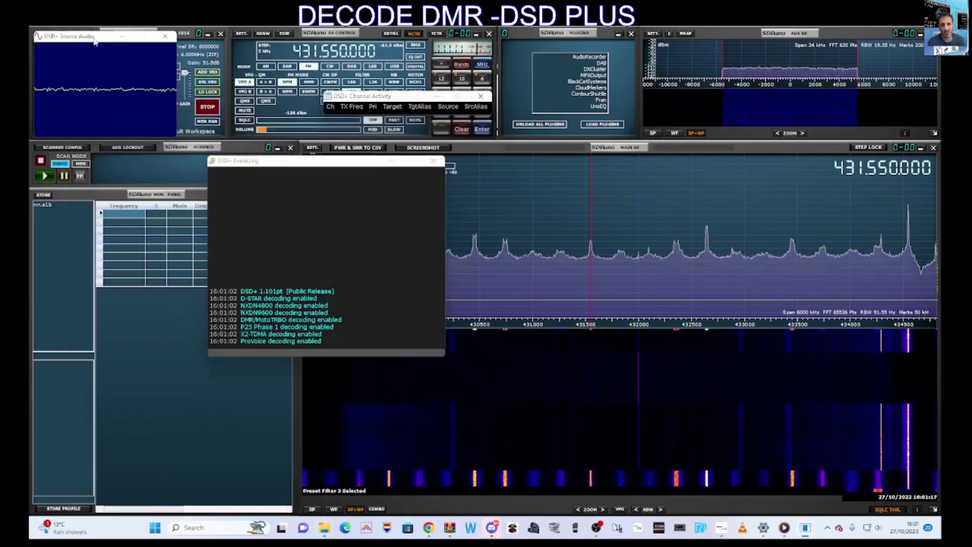
{"action": "left_click_drag", "start_coordinate": [94, 43], "coordinate": [119, 235]}
{"action": "left_click_drag", "start_coordinate": [314, 160], "coordinate": [395, 160]}
- Restore the DSD+ console and rearrange it with the Source Audio window above and the Event Log beside it
{"action": "mouse_move", "coordinate": [812, 531]}
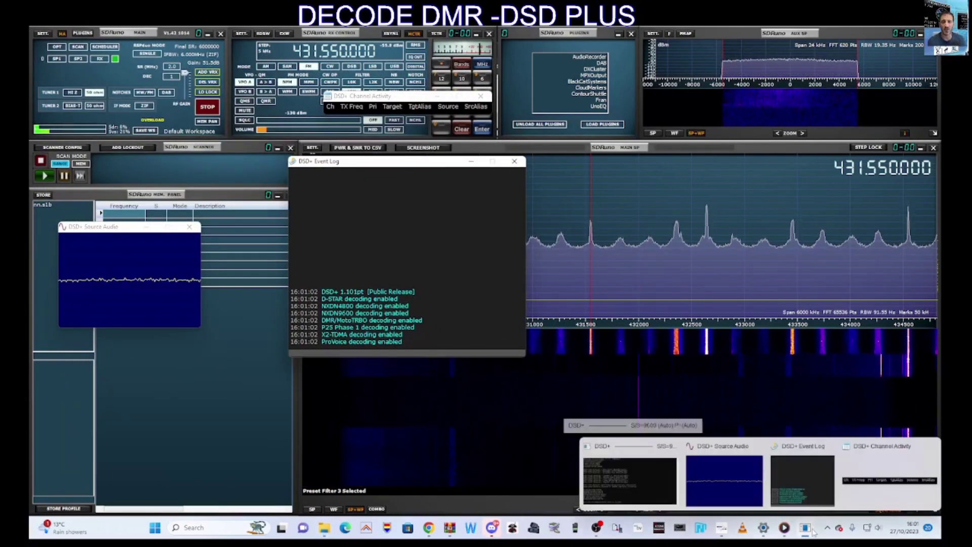
{"action": "left_click", "coordinate": [648, 481]}
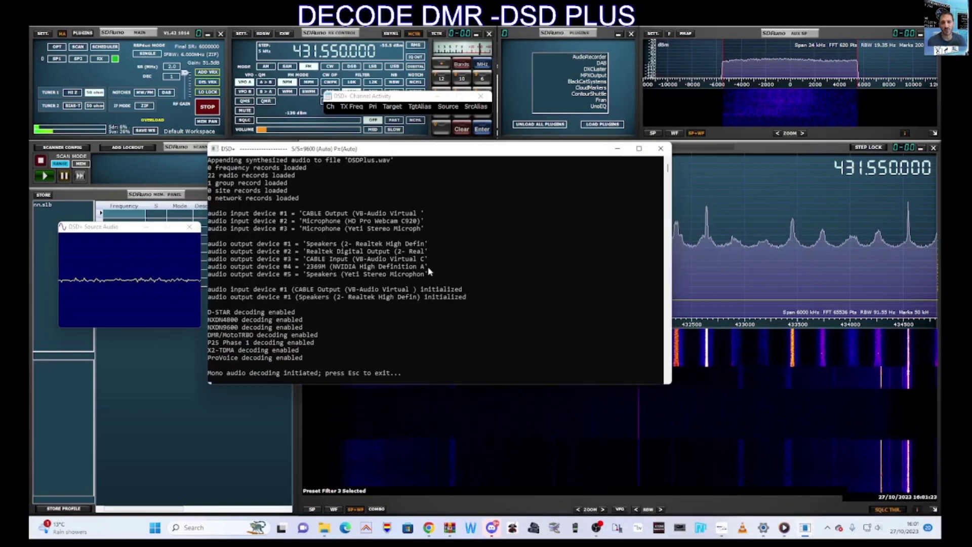
{"action": "left_click_drag", "start_coordinate": [243, 148], "coordinate": [147, 285]}
{"action": "left_click", "coordinate": [135, 229]}
{"action": "left_click_drag", "start_coordinate": [136, 230], "coordinate": [150, 96]}
{"action": "left_click_drag", "start_coordinate": [356, 298], "coordinate": [305, 257]}
{"action": "left_click_drag", "start_coordinate": [365, 162], "coordinate": [559, 164]}
{"action": "left_click_drag", "start_coordinate": [377, 246], "coordinate": [374, 158]}
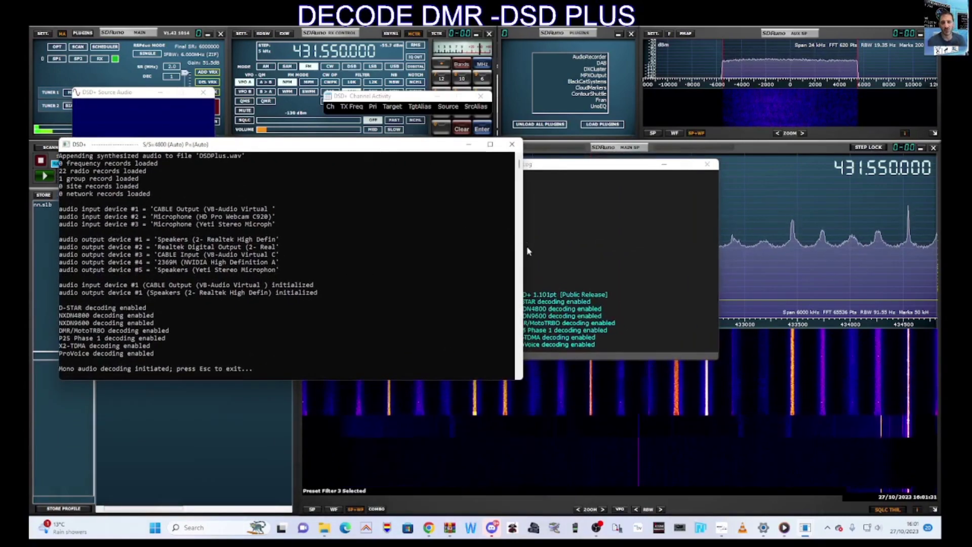
- Enlarge the DSD+ console until its complete startup listing fits, and reposition it over SDRuno
{"action": "left_click_drag", "start_coordinate": [526, 249], "coordinate": [581, 250]}
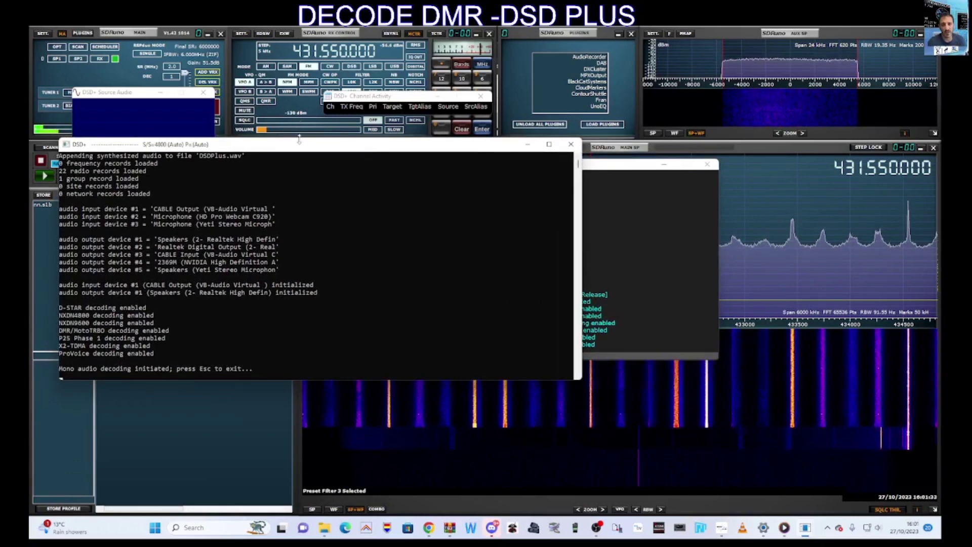
{"action": "left_click_drag", "start_coordinate": [300, 139], "coordinate": [303, 52]}
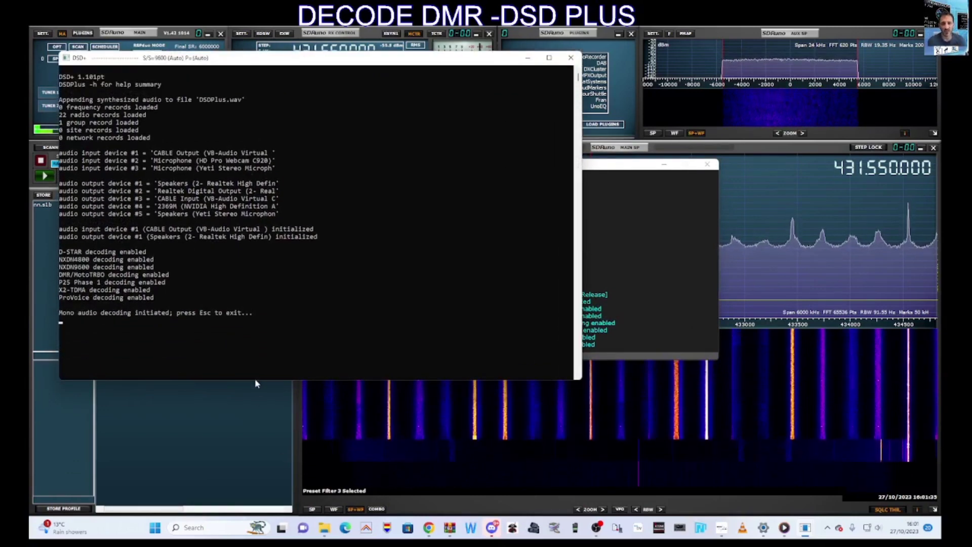
{"action": "left_click_drag", "start_coordinate": [254, 379], "coordinate": [254, 450]}
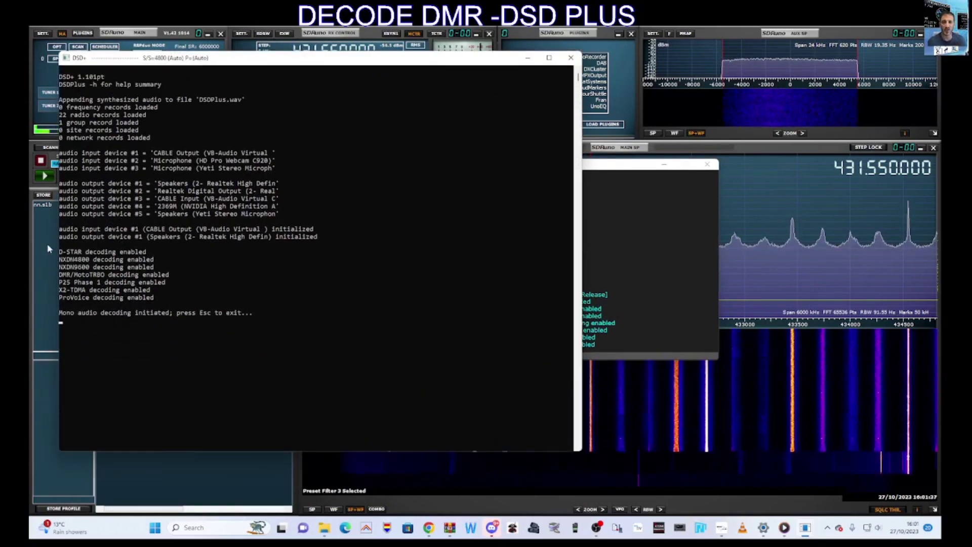
{"action": "left_click_drag", "start_coordinate": [57, 246], "coordinate": [41, 246]}
{"action": "left_click_drag", "start_coordinate": [347, 66], "coordinate": [384, 74]}
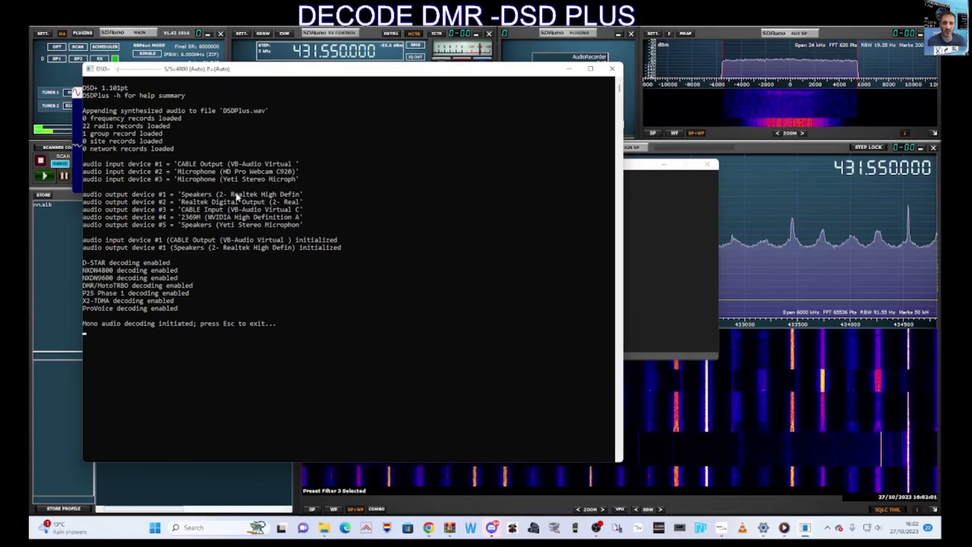
{"action": "left_click_drag", "start_coordinate": [370, 70], "coordinate": [384, 84]}
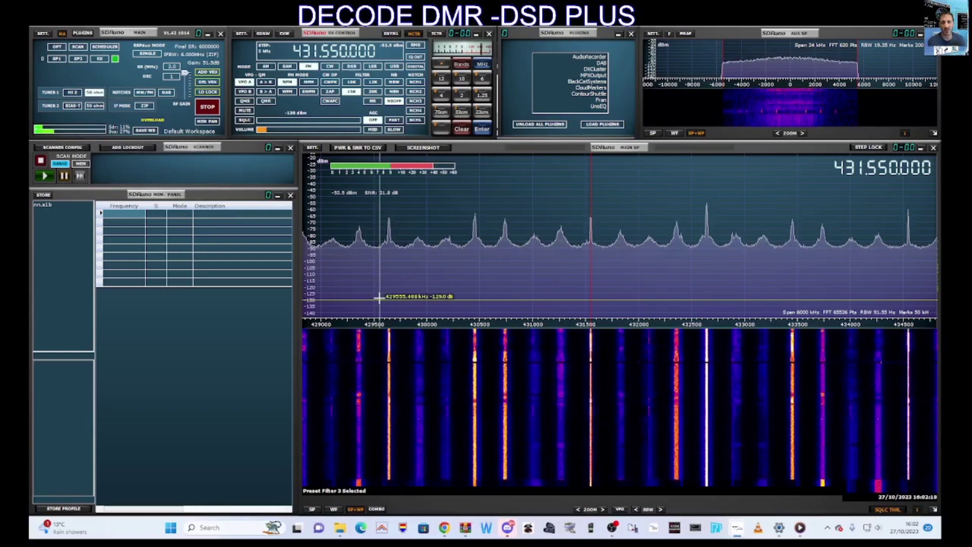
- Identify the SDRuno Main, RX Control and Plugins panels one after another
{"action": "left_click", "coordinate": [135, 34]}
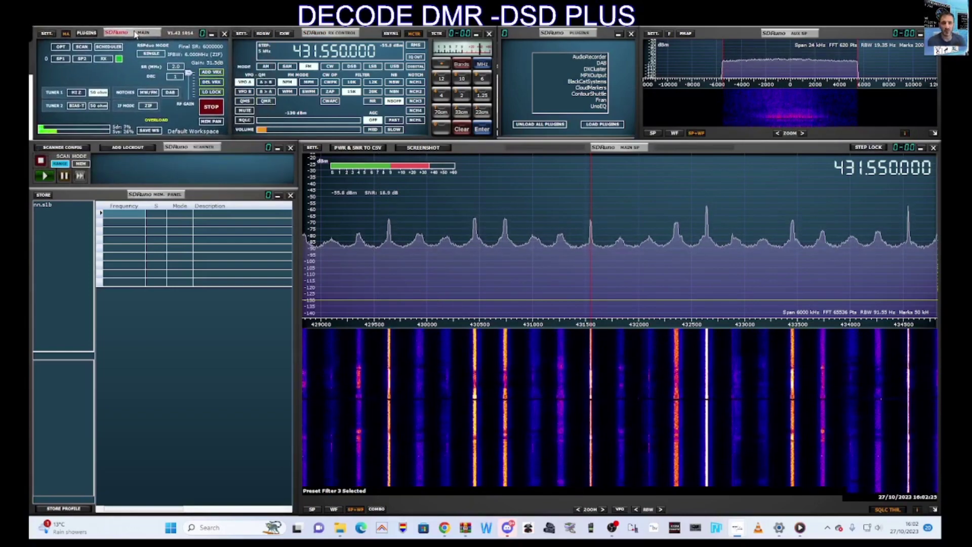
{"action": "left_click", "coordinate": [360, 33]}
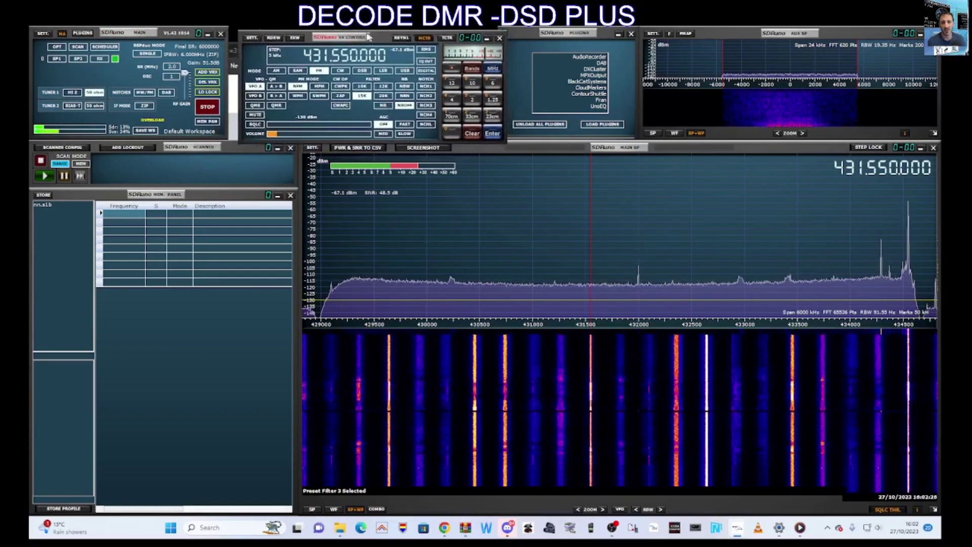
{"action": "left_click", "coordinate": [517, 34]}
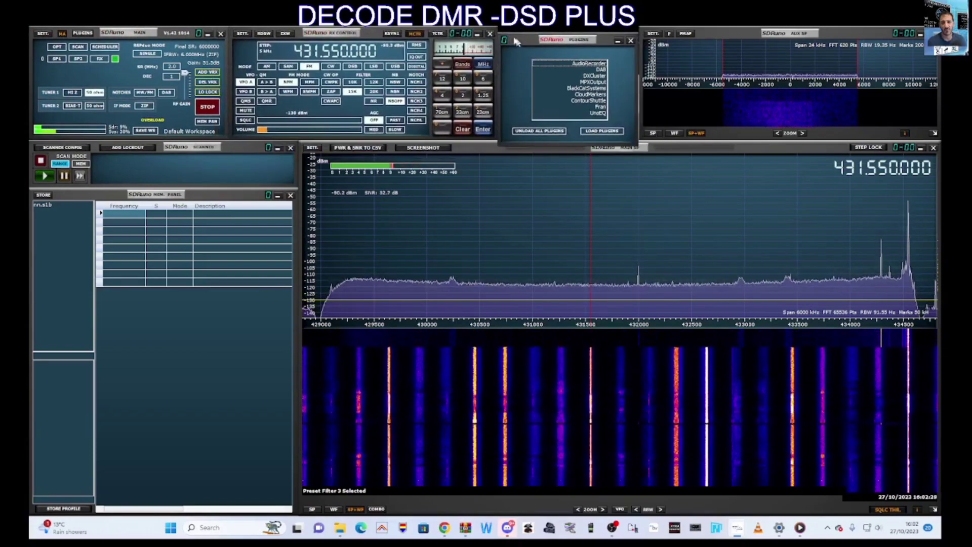
- Show the EX Control panel over the Plugins panel with FM de-emphasis OFF, and select VFO A in RX Control
{"action": "left_click", "coordinate": [285, 34]}
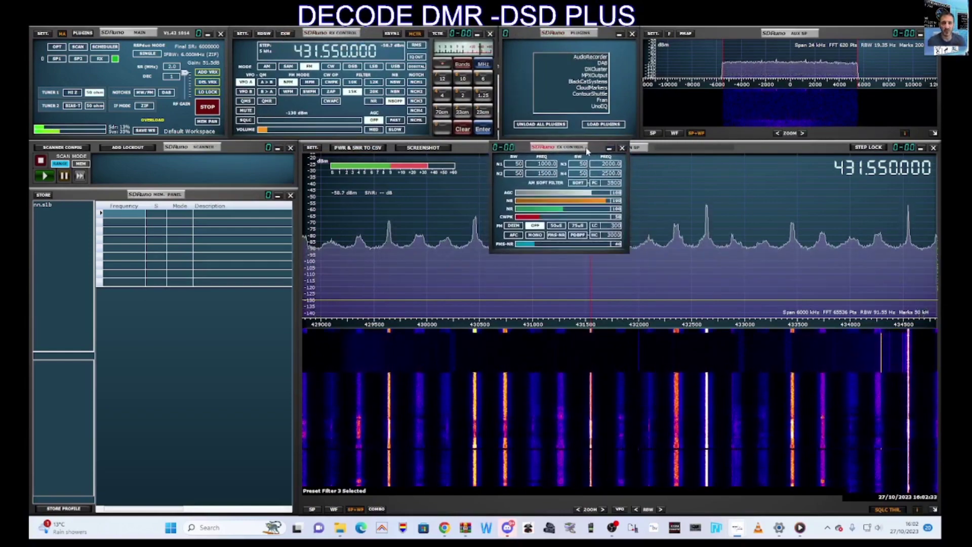
{"action": "left_click_drag", "start_coordinate": [588, 147], "coordinate": [608, 117]}
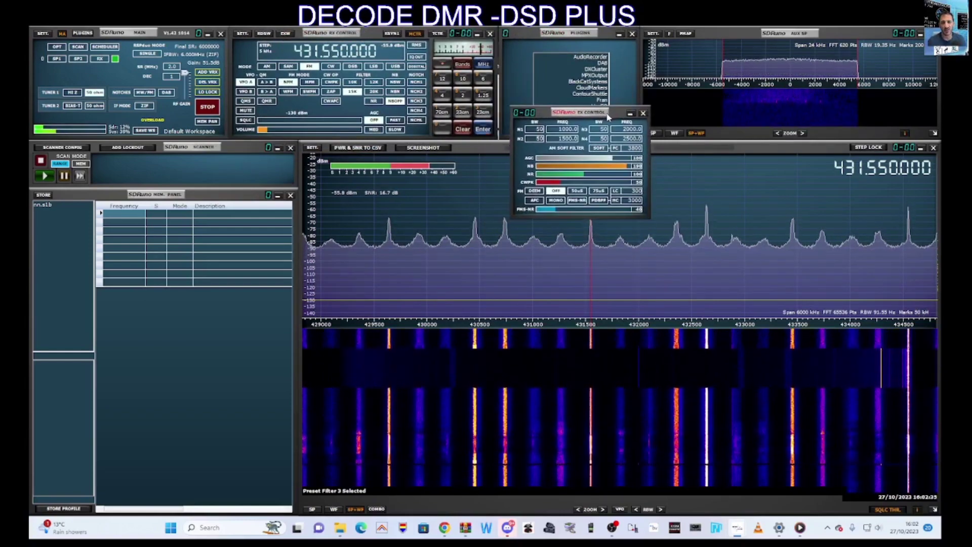
{"action": "left_click", "coordinate": [556, 191]}
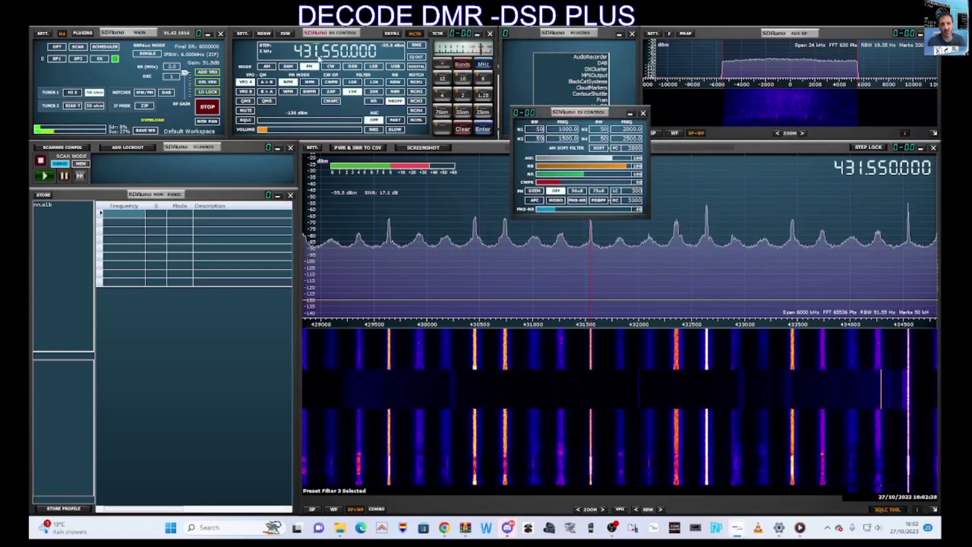
{"action": "left_click", "coordinate": [894, 205]}
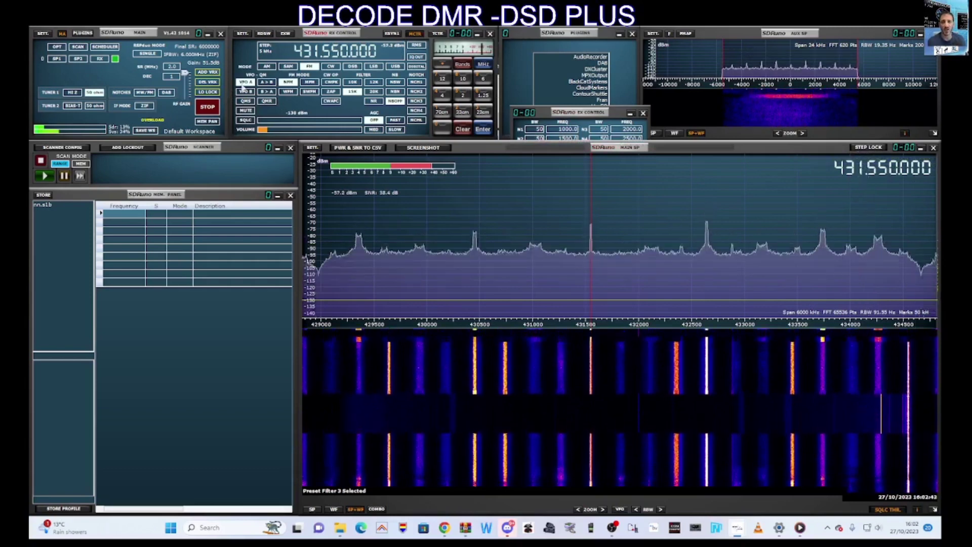
{"action": "left_click", "coordinate": [246, 85]}
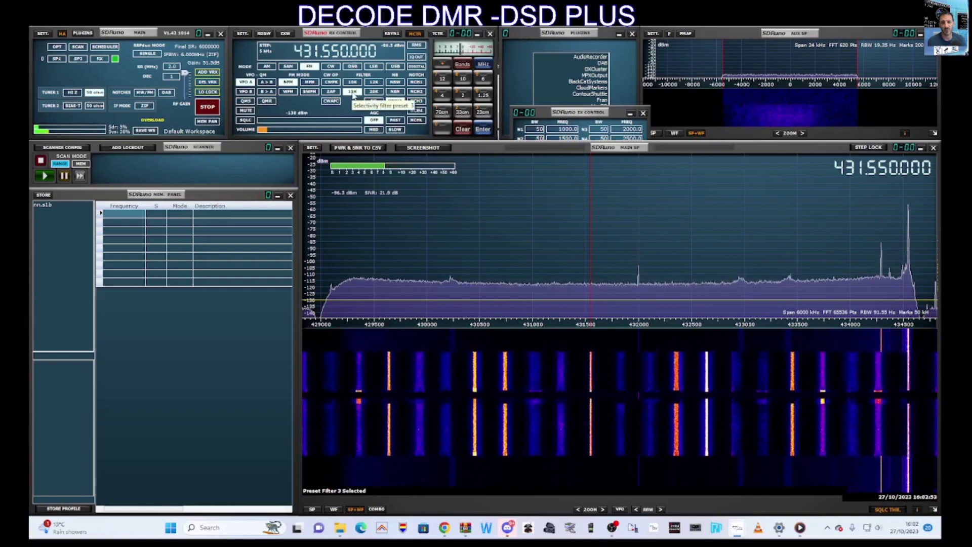
- Check which recording device is selected under Input in the Windows Sound settings, and close the window
{"action": "right_click", "coordinate": [880, 530]}
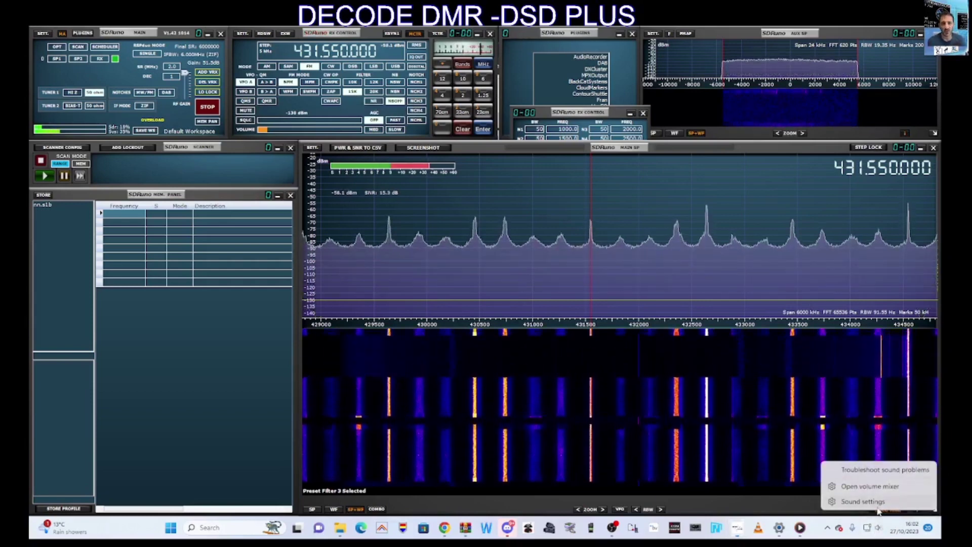
{"action": "left_click", "coordinate": [879, 506]}
{"action": "left_click_drag", "start_coordinate": [434, 65], "coordinate": [519, 47]}
{"action": "scroll", "coordinate": [523, 142], "scroll_direction": "down", "scroll_amount": 5}
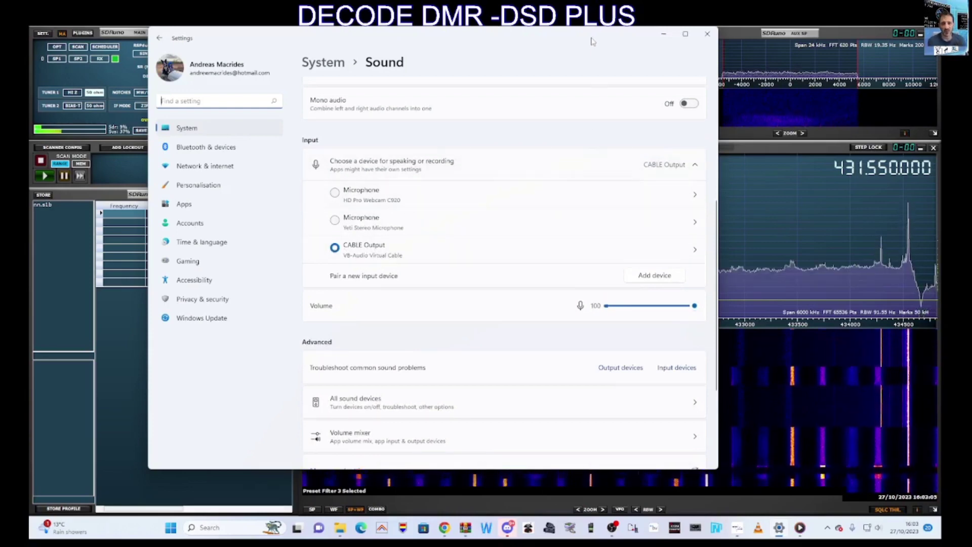
{"action": "left_click_drag", "start_coordinate": [592, 43], "coordinate": [578, 43]}
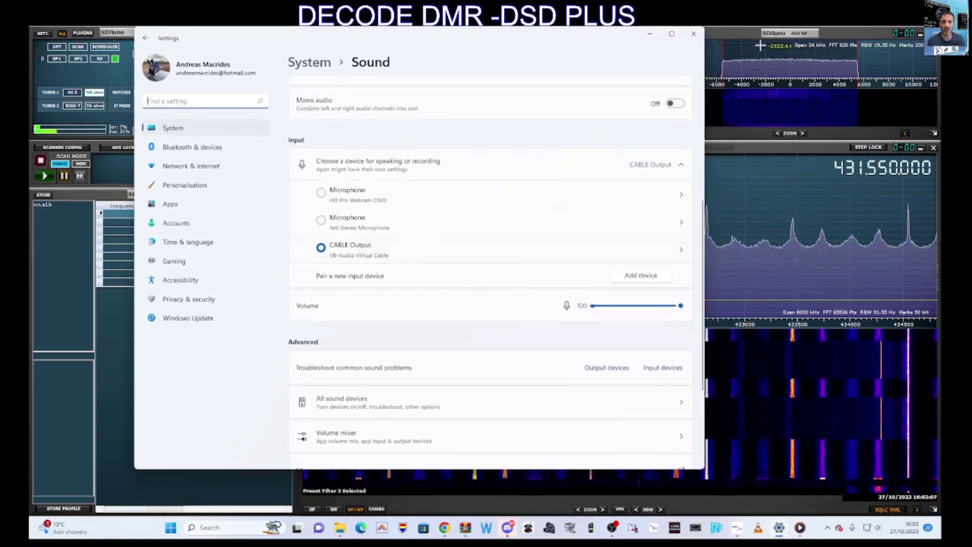
{"action": "left_click", "coordinate": [693, 34]}
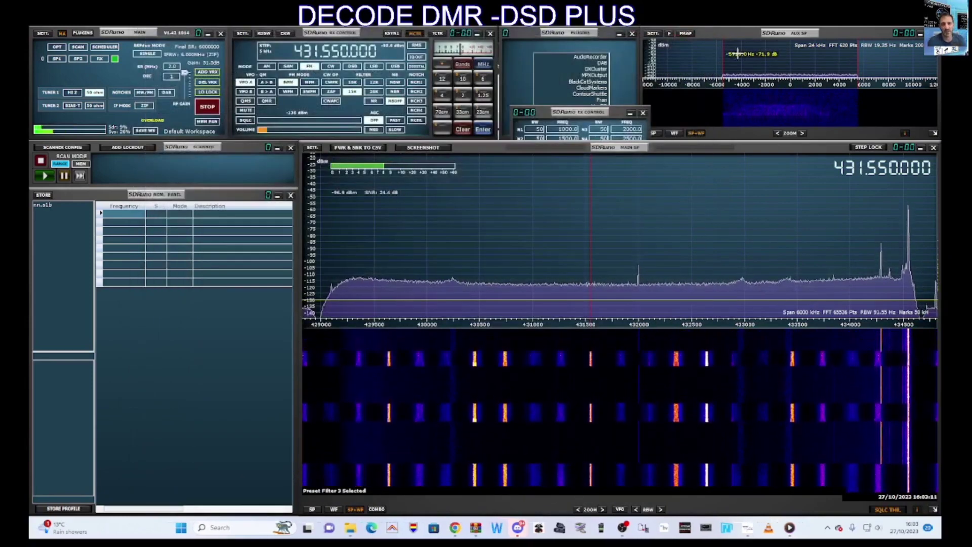
- Review the RX AGC and audio output settings, including the WME Output Device list, and the main input settings
{"action": "left_click_drag", "start_coordinate": [762, 53], "coordinate": [729, 56]}
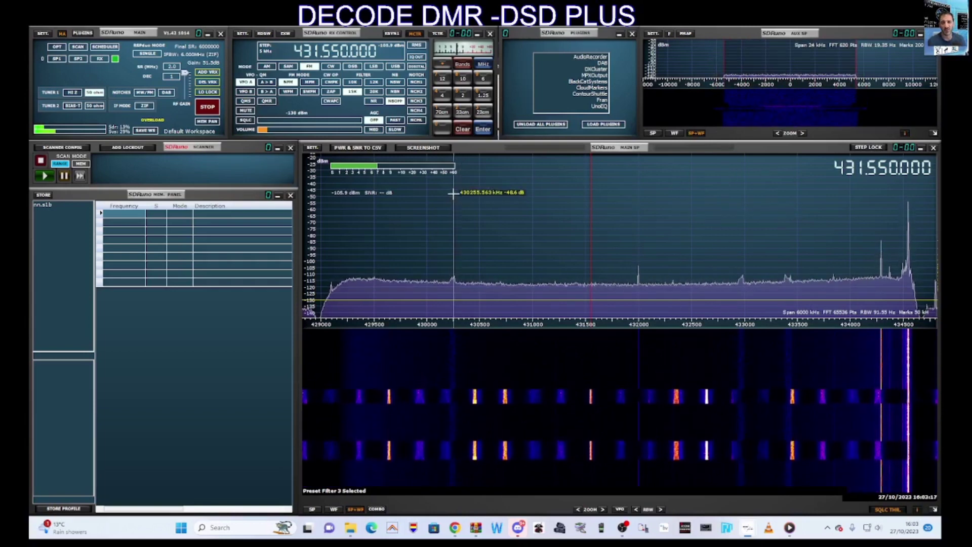
{"action": "left_click", "coordinate": [242, 33]}
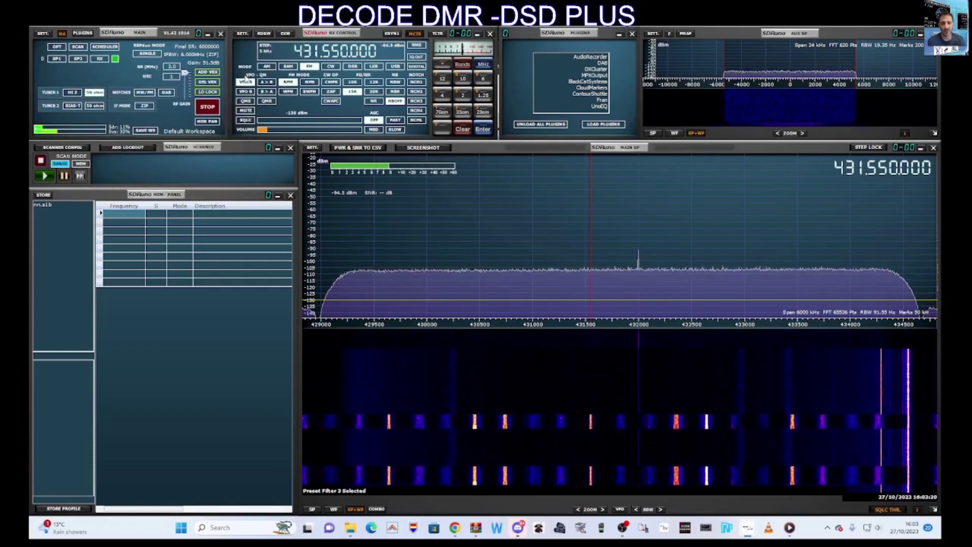
{"action": "left_click", "coordinate": [242, 33]}
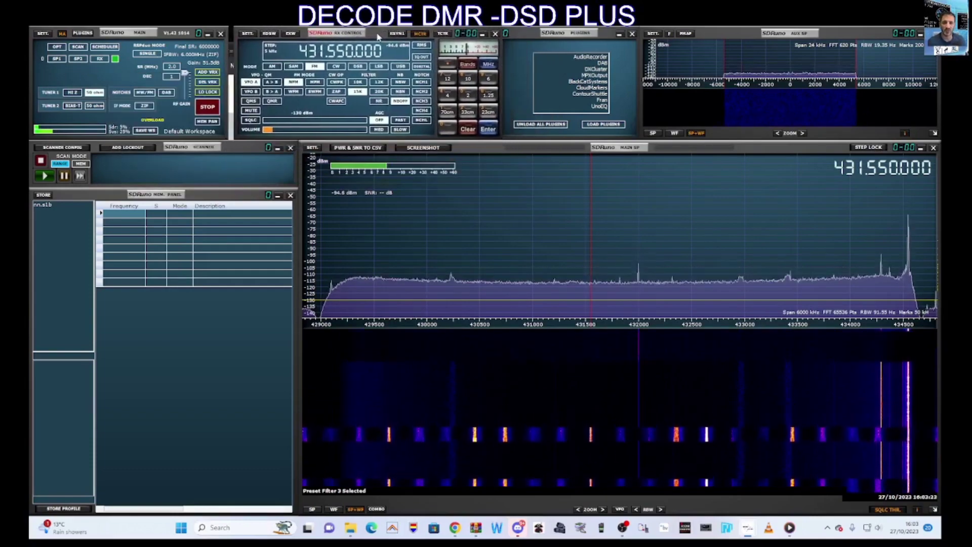
{"action": "left_click", "coordinate": [242, 34]}
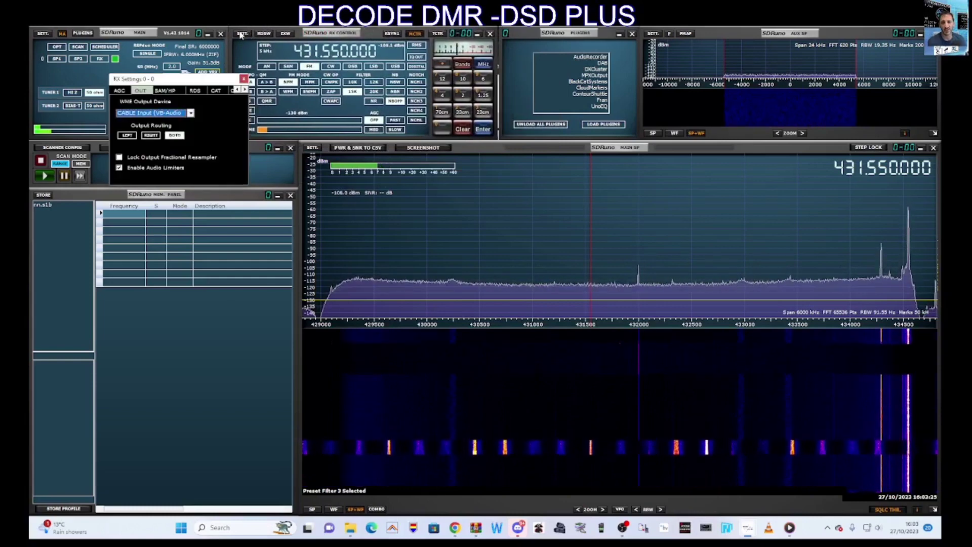
{"action": "left_click", "coordinate": [120, 91]}
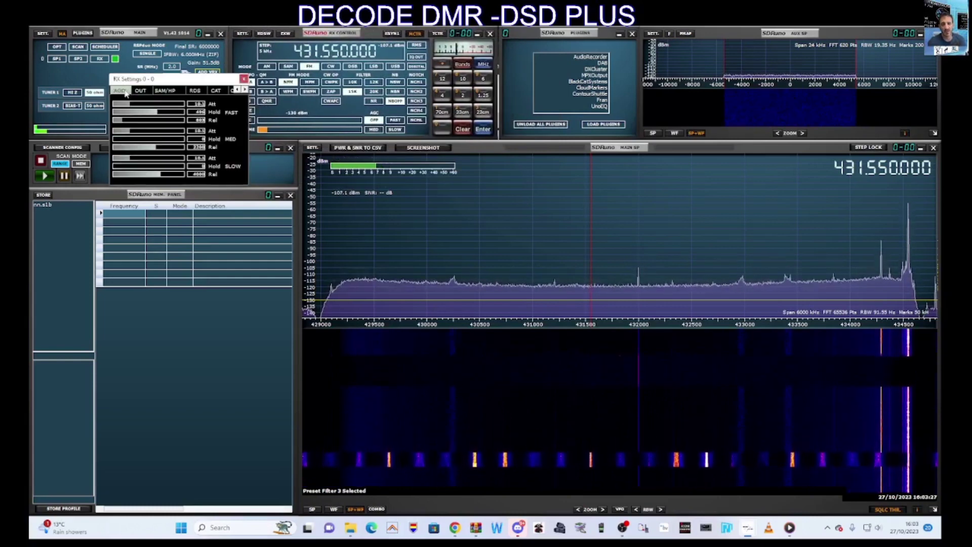
{"action": "left_click", "coordinate": [141, 91]}
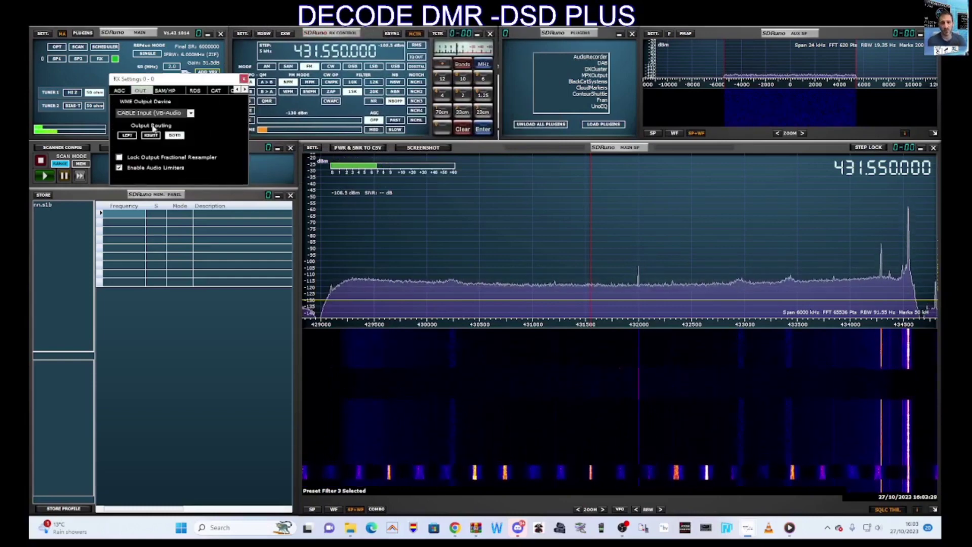
{"action": "left_click", "coordinate": [191, 114]}
{"action": "left_click", "coordinate": [191, 114]}
{"action": "left_click", "coordinate": [191, 114]}
{"action": "left_click", "coordinate": [191, 114]}
{"action": "left_click", "coordinate": [243, 79]}
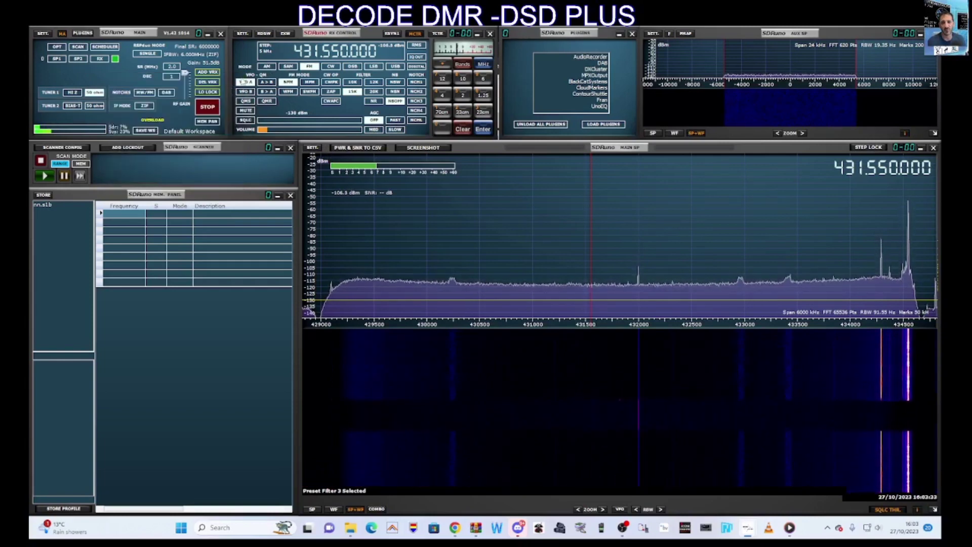
{"action": "left_click", "coordinate": [42, 34]}
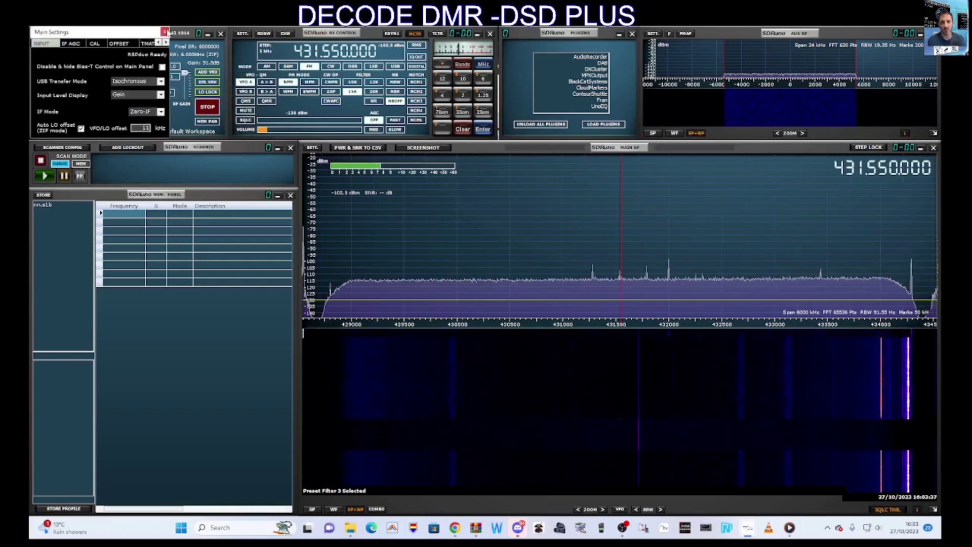
{"action": "left_click", "coordinate": [165, 32]}
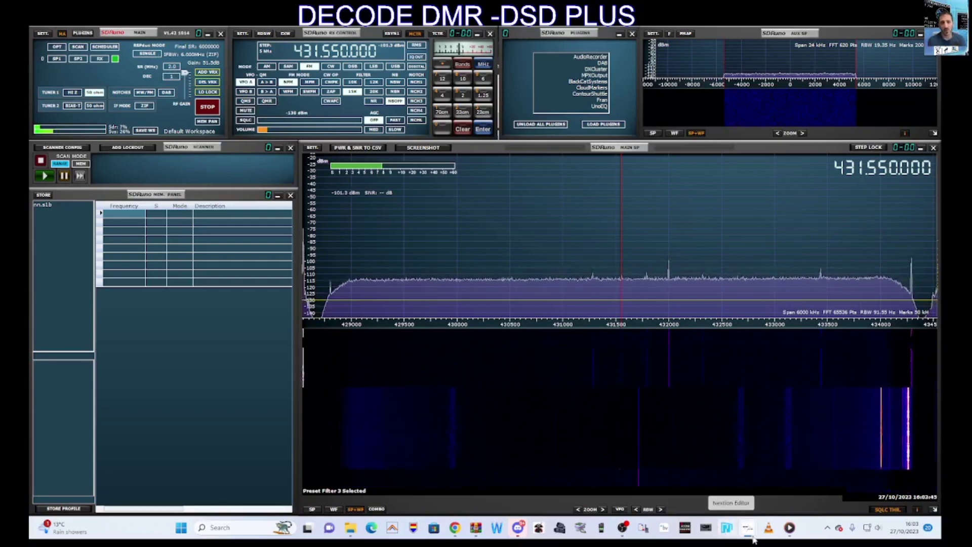
- Switch to Chrome and close its YouTube and Facebook pages
{"action": "mouse_move", "coordinate": [751, 540]}
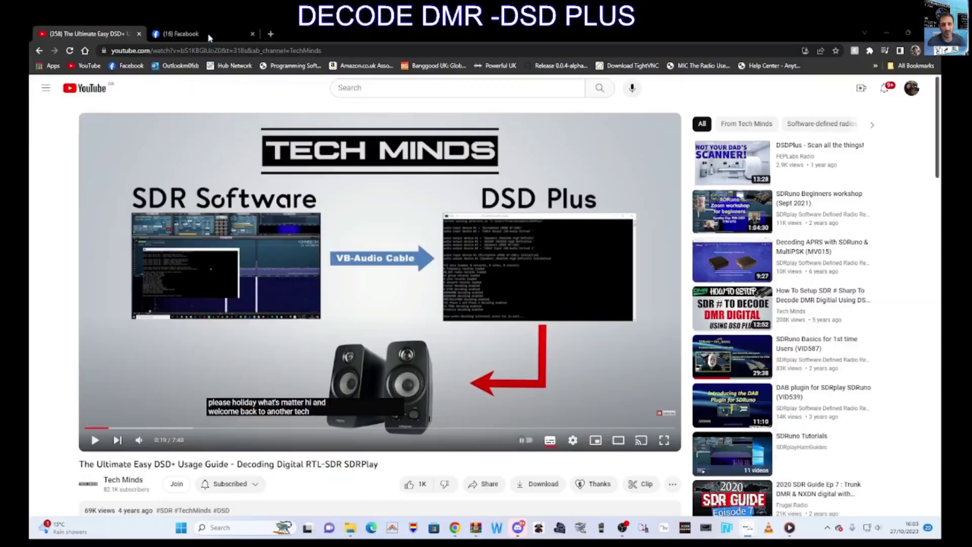
{"action": "left_click", "coordinate": [208, 33]}
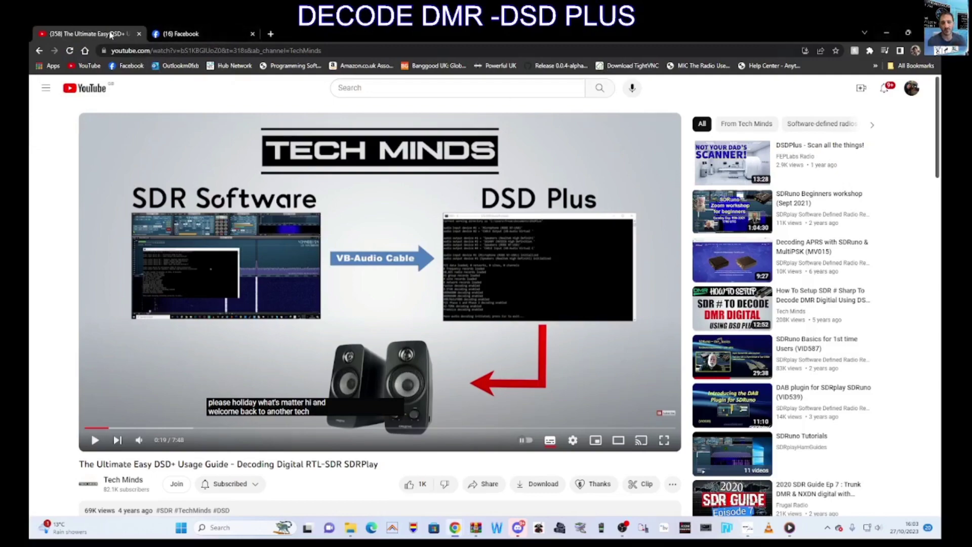
{"action": "left_click", "coordinate": [139, 35]}
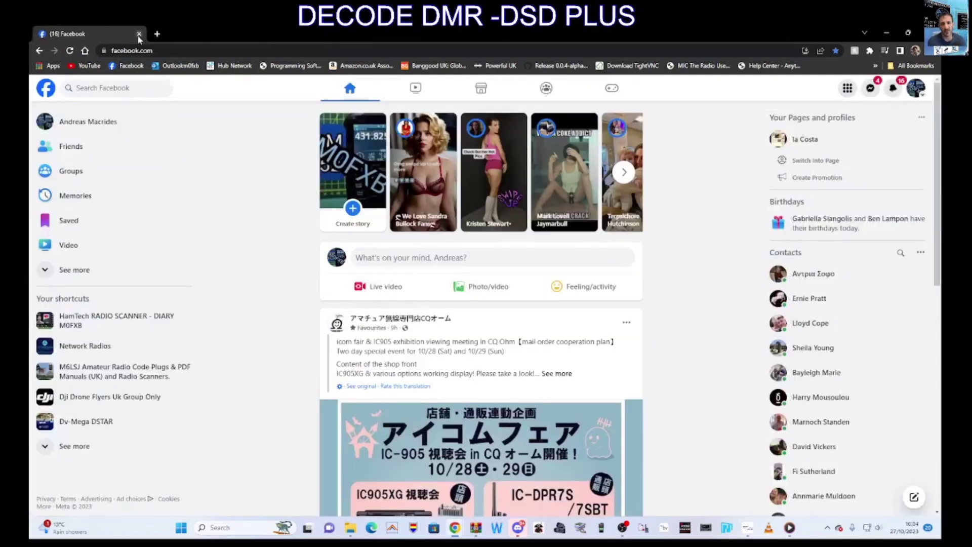
{"action": "left_click", "coordinate": [140, 35]}
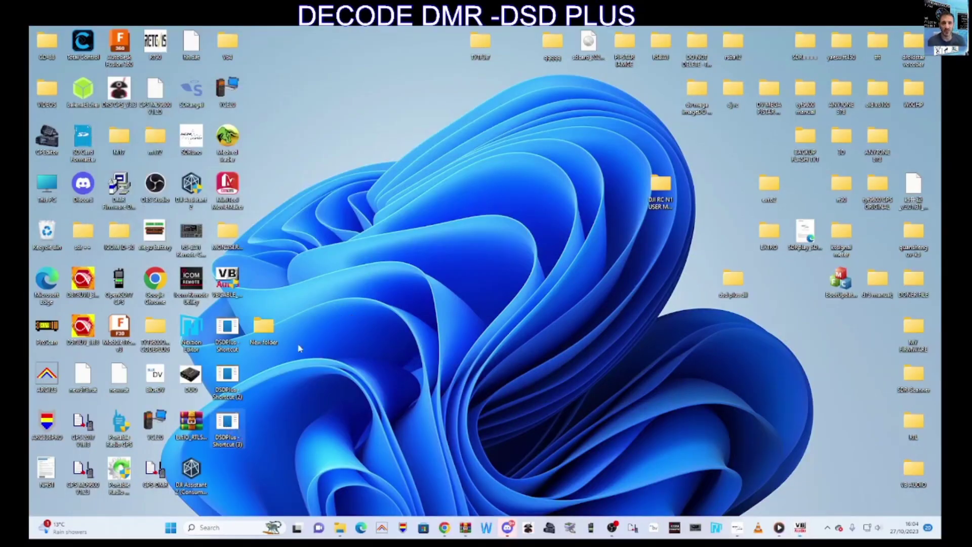
- Launch DSDPlus from the desktop's Shortcut (3), spread out its Event Log and console windows, and dismiss the mail notification
{"action": "double_click", "coordinate": [227, 426]}
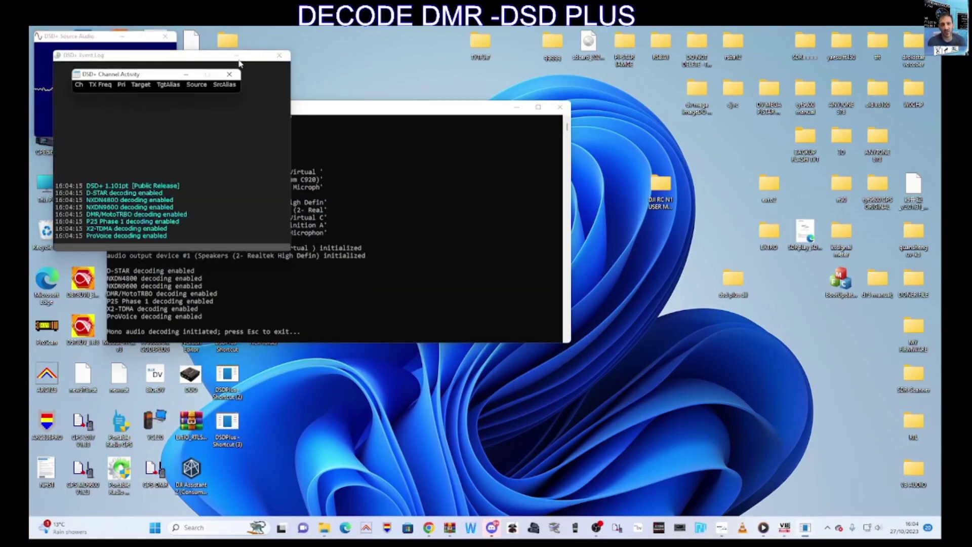
{"action": "left_click_drag", "start_coordinate": [235, 62], "coordinate": [661, 85]}
{"action": "left_click_drag", "start_coordinate": [431, 108], "coordinate": [419, 160]}
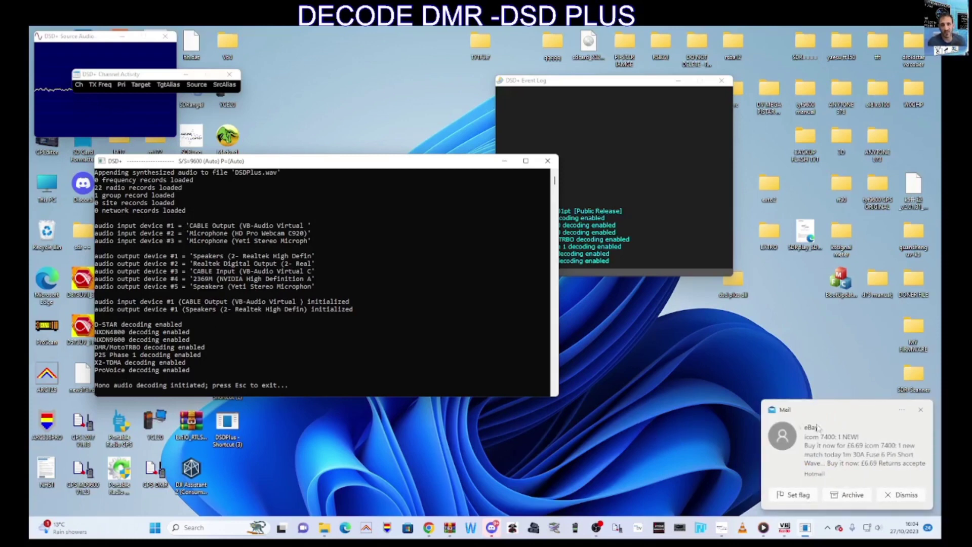
{"action": "left_click", "coordinate": [921, 410]}
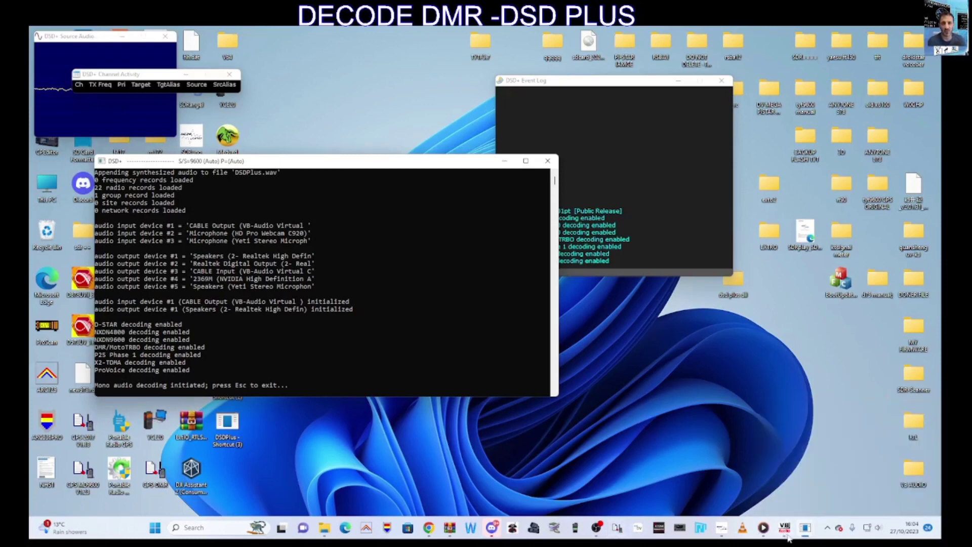
- Switch to SDRuno and balance the levels, with receiver volume at about two thirds and Windows volume at about 80%
{"action": "left_click", "coordinate": [721, 527]}
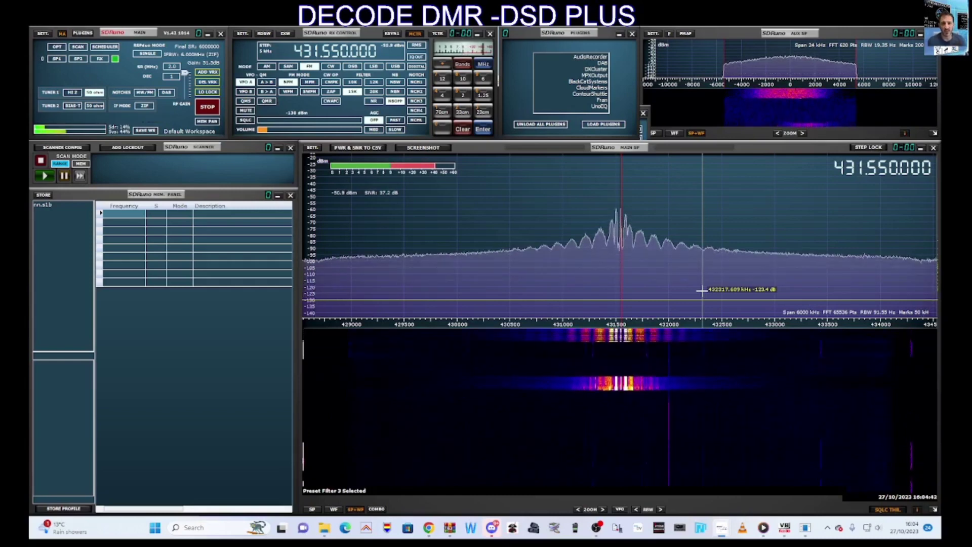
{"action": "left_click", "coordinate": [880, 529]}
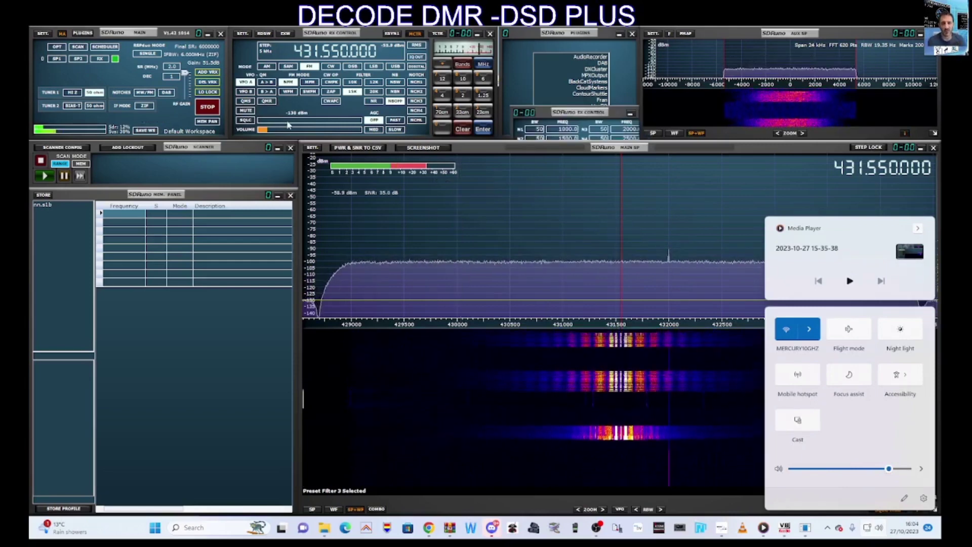
{"action": "left_click", "coordinate": [304, 130]}
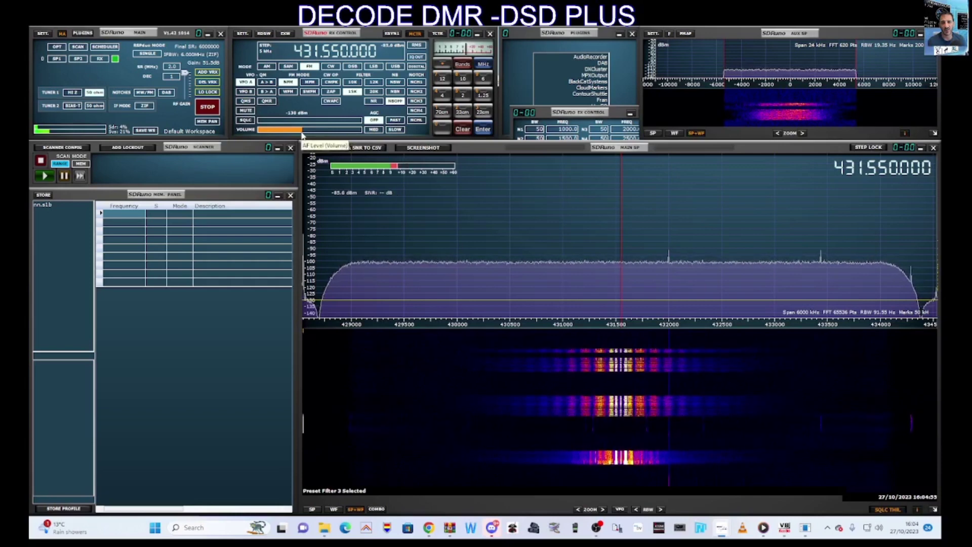
{"action": "left_click", "coordinate": [873, 528]}
{"action": "left_click", "coordinate": [856, 468]}
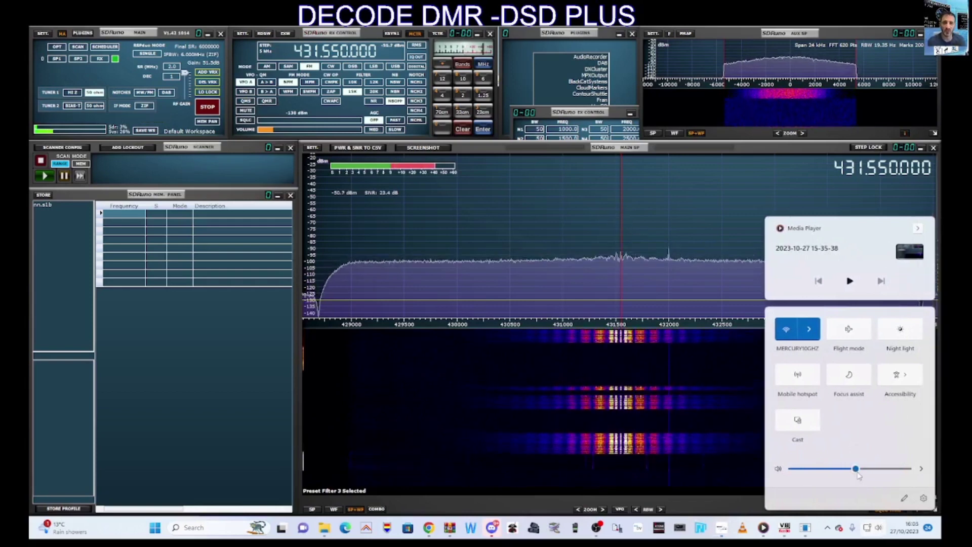
{"action": "left_click", "coordinate": [300, 136]}
{"action": "left_click", "coordinate": [326, 130]}
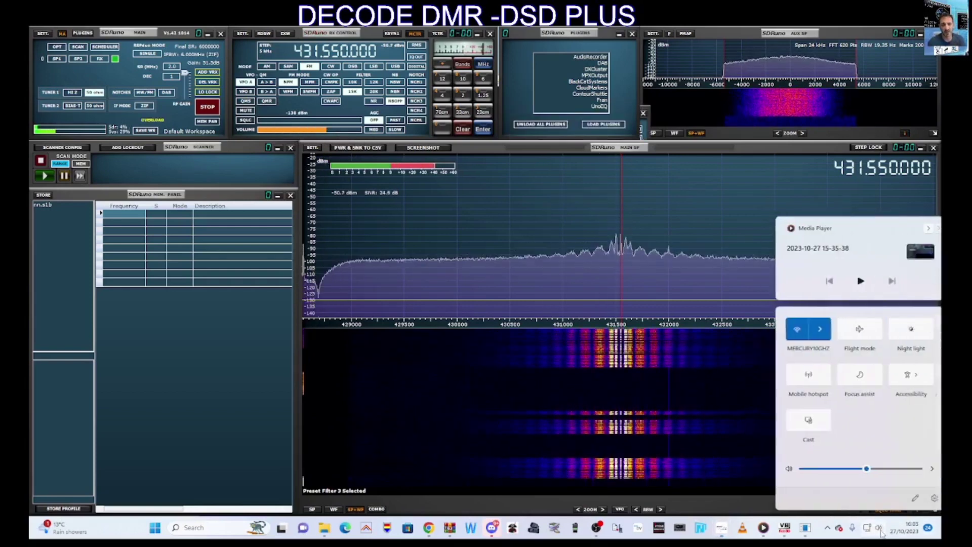
{"action": "left_click", "coordinate": [874, 527]}
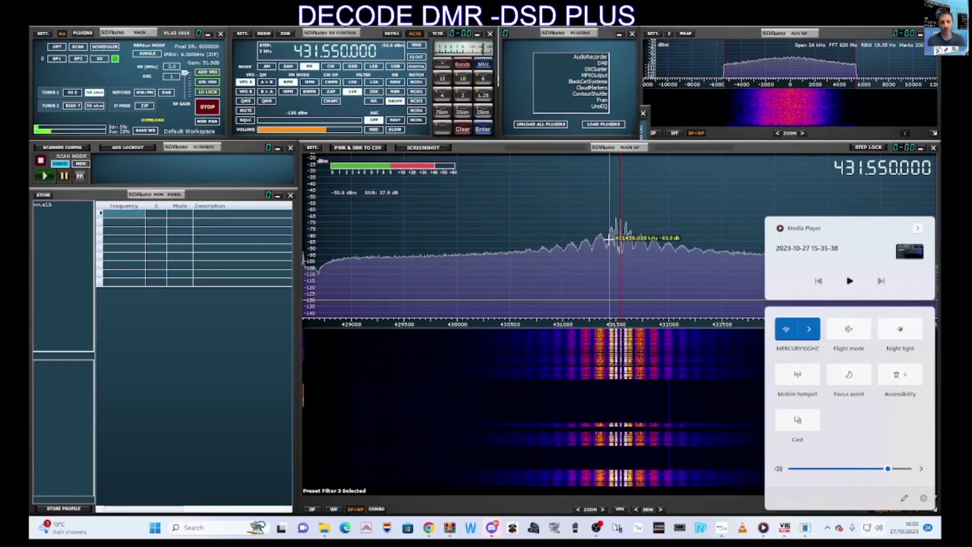
{"action": "left_click", "coordinate": [758, 193]}
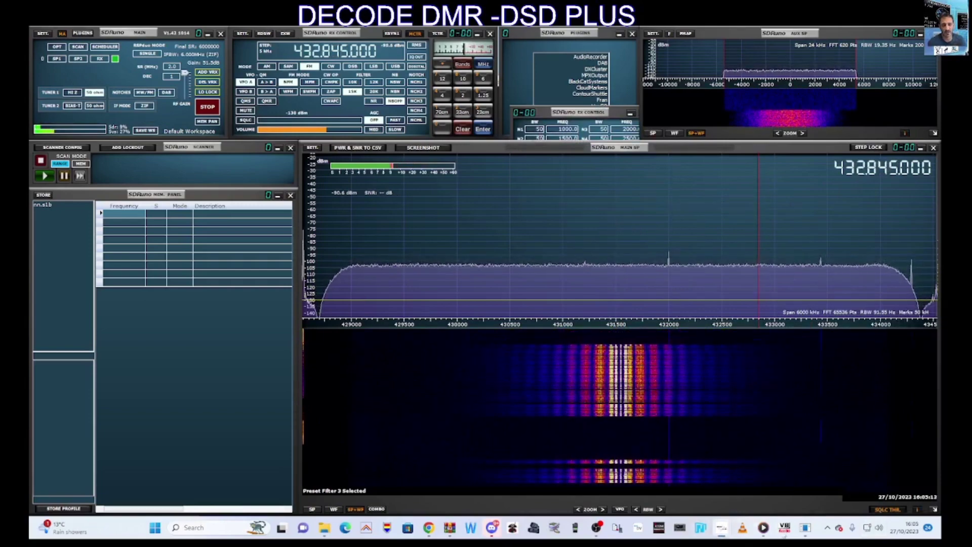
- Bring up the DSD+ console to view its DMR decoding output, and close the program
{"action": "mouse_move", "coordinate": [808, 531]}
{"action": "left_click", "coordinate": [630, 480]}
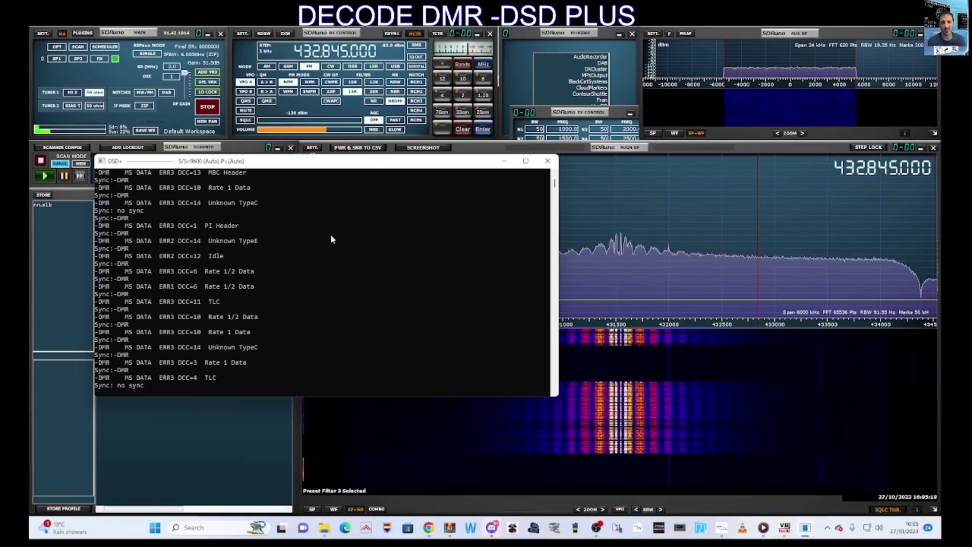
{"action": "left_click", "coordinate": [548, 161]}
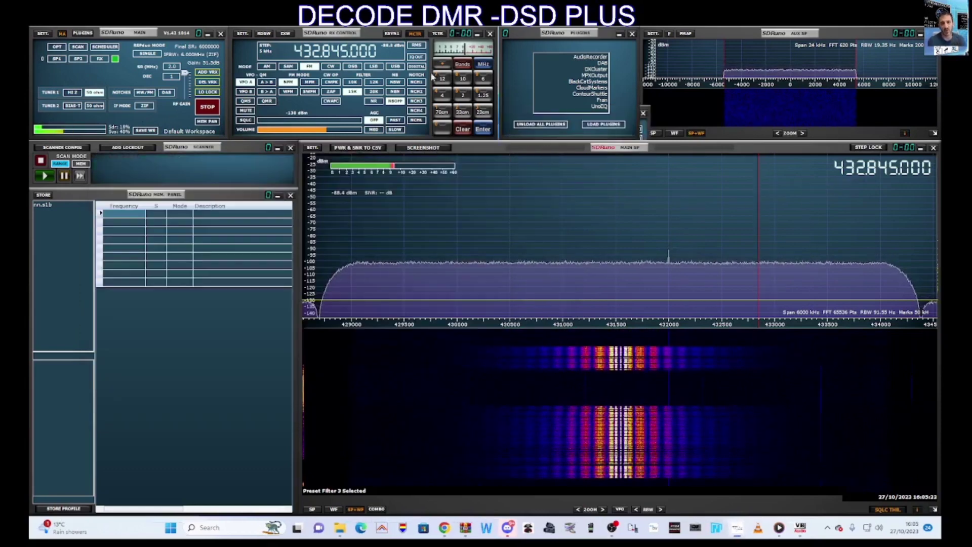
- Retune the SDRuno receiver to 431.550.000 by adjusting the individual frequency digits
{"action": "left_click", "coordinate": [315, 47]}
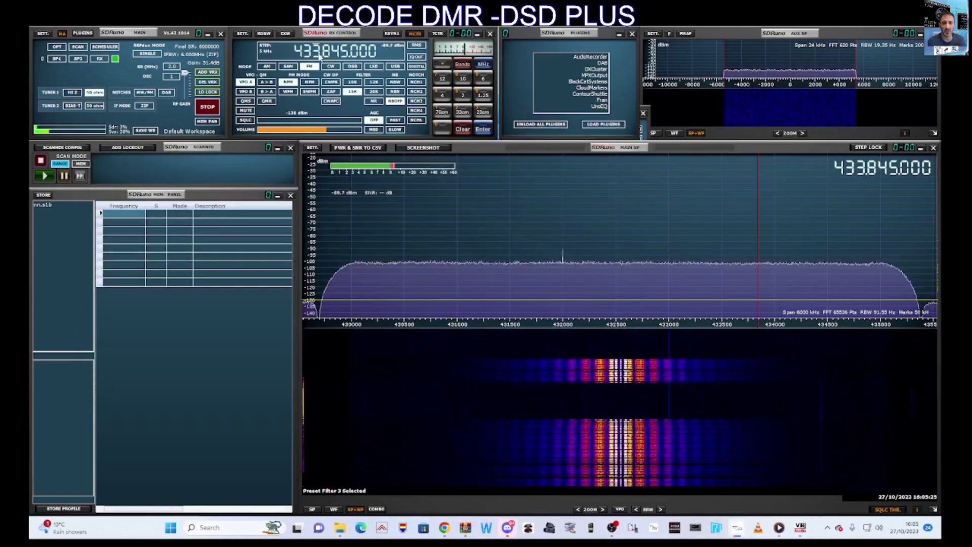
{"action": "double_click", "coordinate": [320, 56]}
{"action": "scroll", "coordinate": [319, 55], "scroll_direction": "down", "scroll_amount": 1}
{"action": "scroll", "coordinate": [319, 56], "scroll_direction": "up", "scroll_amount": 1}
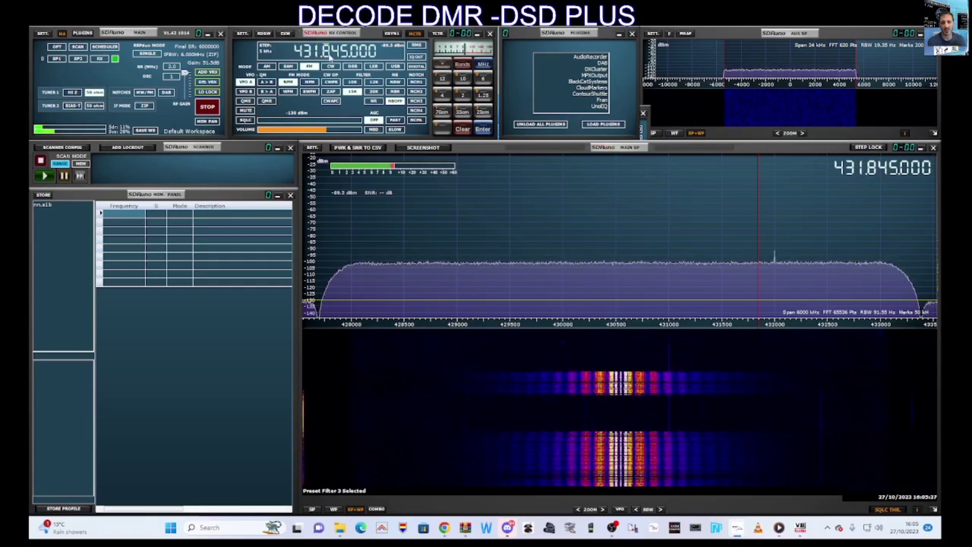
{"action": "scroll", "coordinate": [330, 57], "scroll_direction": "down", "scroll_amount": 3}
{"action": "scroll", "coordinate": [338, 54], "scroll_direction": "down", "scroll_amount": 1}
{"action": "scroll", "coordinate": [338, 54], "scroll_direction": "up", "scroll_amount": 1}
{"action": "scroll", "coordinate": [337, 54], "scroll_direction": "up", "scroll_amount": 1}
{"action": "scroll", "coordinate": [348, 59], "scroll_direction": "down", "scroll_amount": 1}
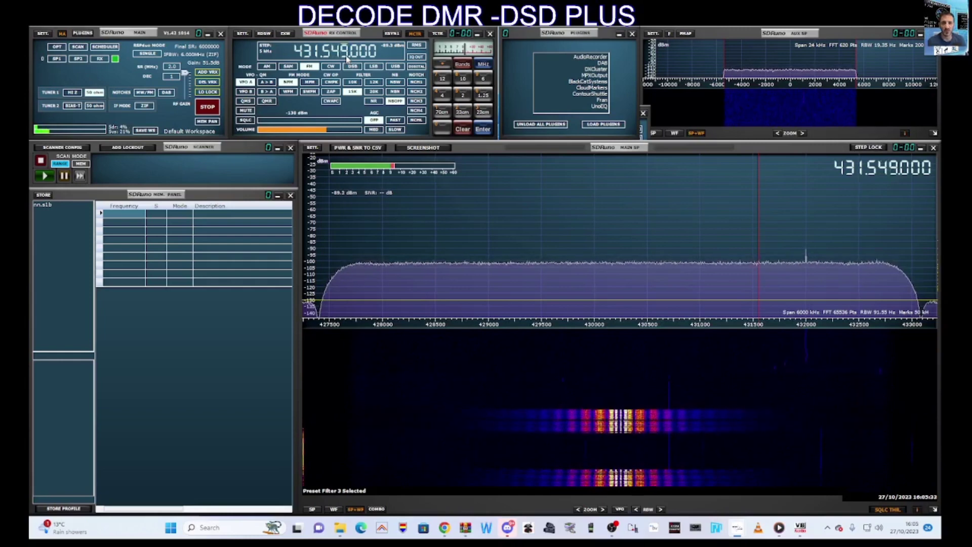
{"action": "scroll", "coordinate": [347, 59], "scroll_direction": "up", "scroll_amount": 1}
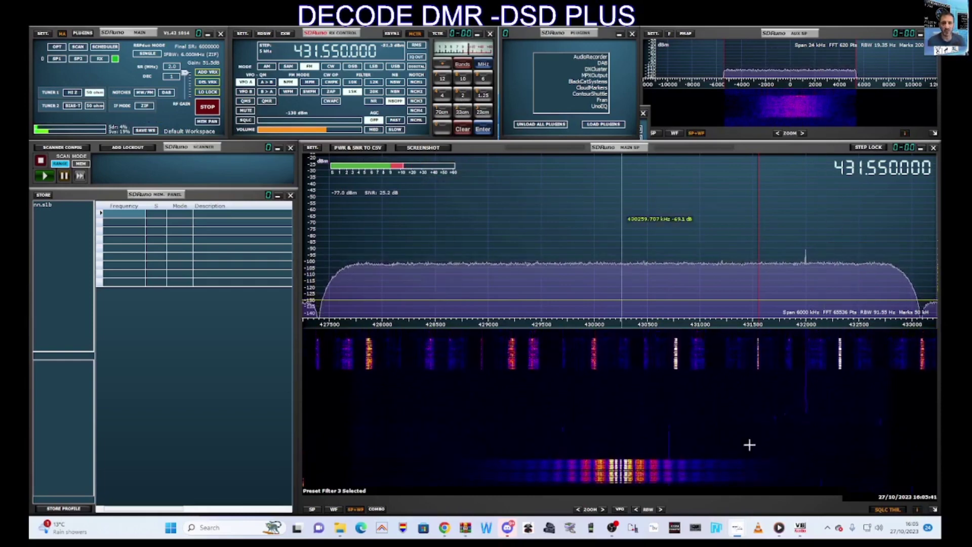
- Set the receiver volume to about half and move the EX Control panel over the Plugins panel
{"action": "left_click", "coordinate": [879, 528]}
{"action": "mouse_move", "coordinate": [907, 471]}
{"action": "left_click", "coordinate": [311, 130]}
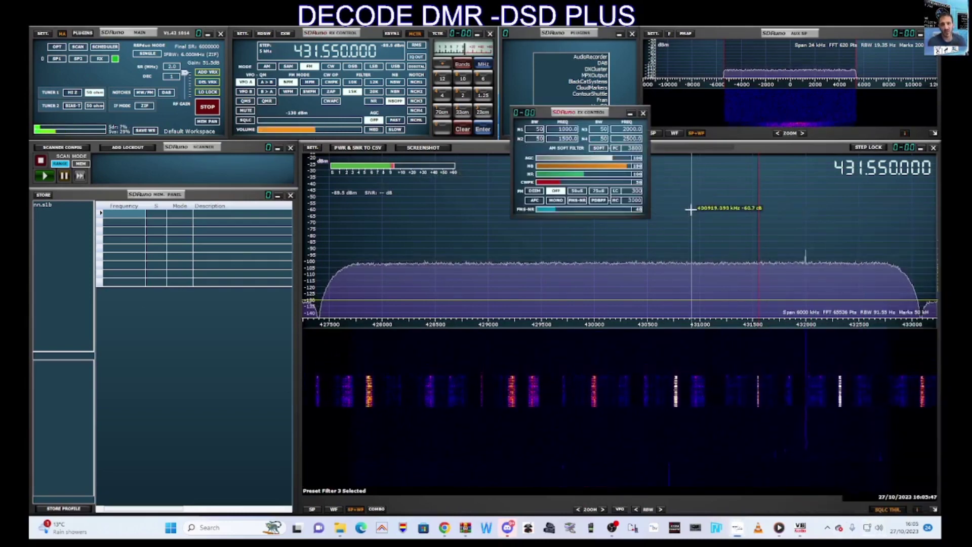
{"action": "left_click_drag", "start_coordinate": [601, 122], "coordinate": [587, 42]}
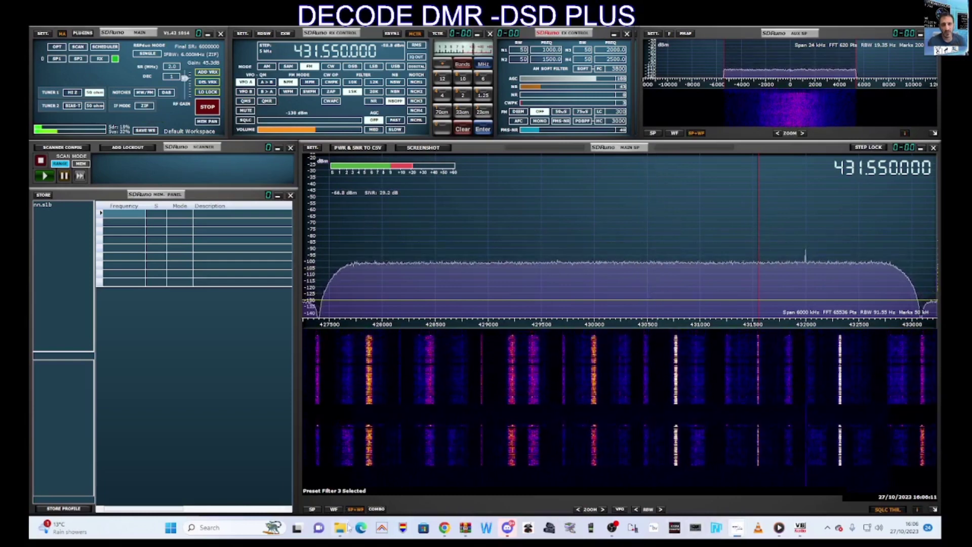
- Bring up the C:\DSDPLUS folder and launch the DSDPlus application
{"action": "mouse_move", "coordinate": [342, 534]}
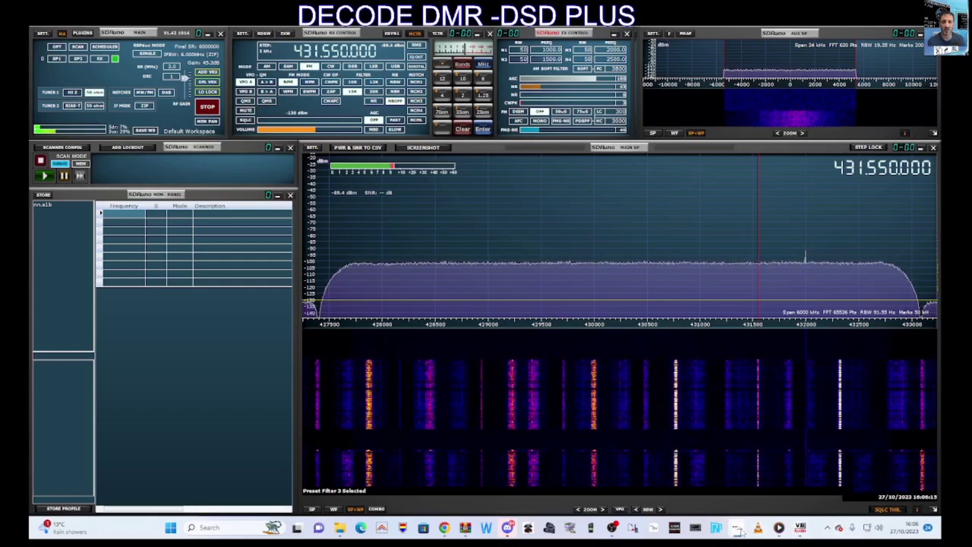
{"action": "mouse_move", "coordinate": [741, 531]}
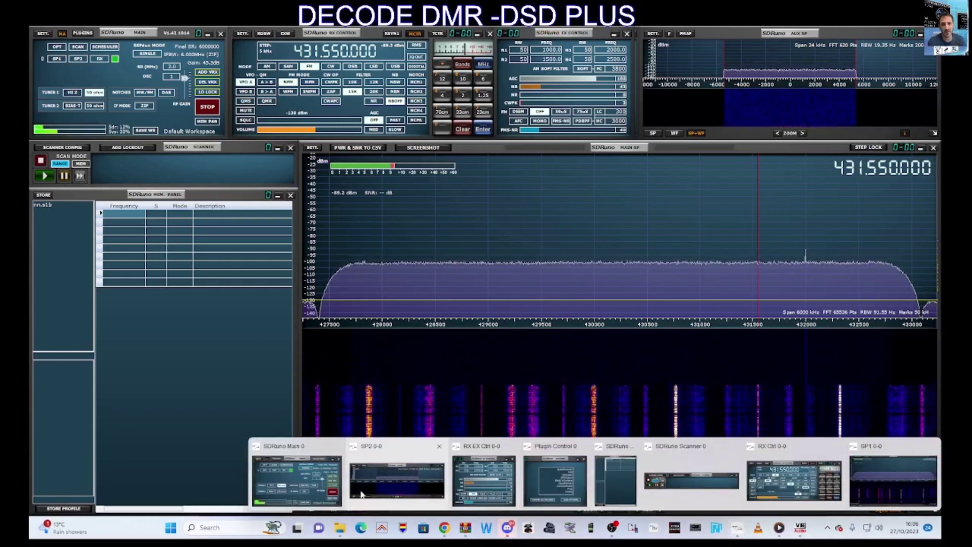
{"action": "left_click", "coordinate": [357, 498]}
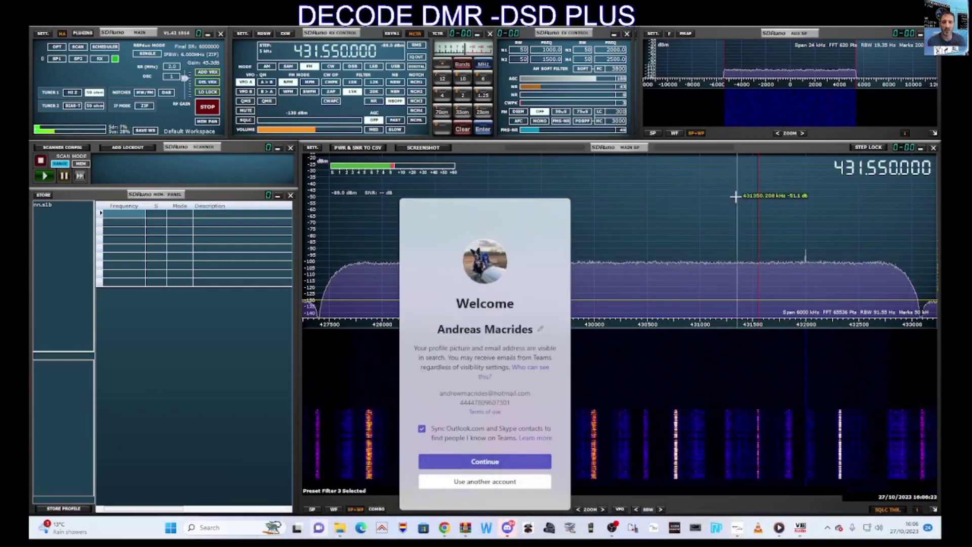
{"action": "left_click", "coordinate": [338, 530]}
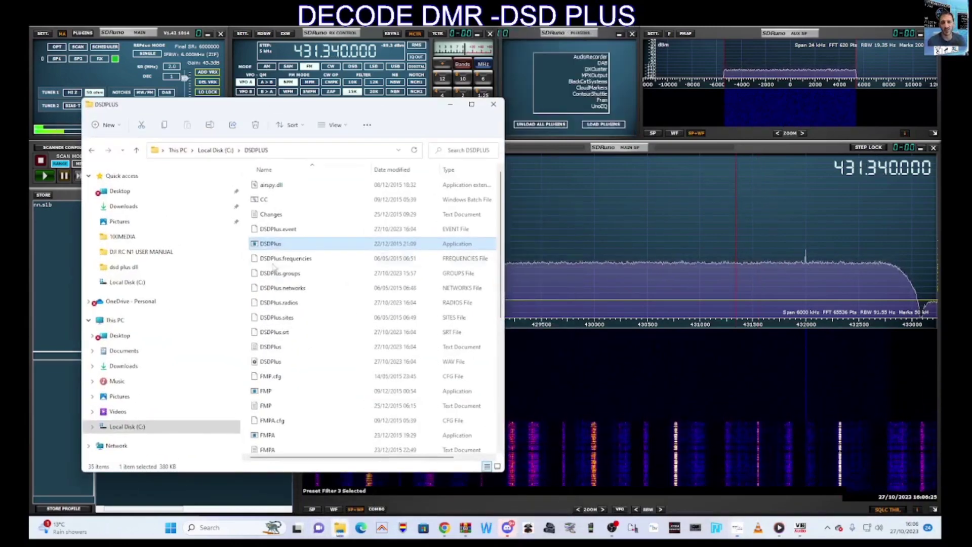
{"action": "double_click", "coordinate": [274, 244]}
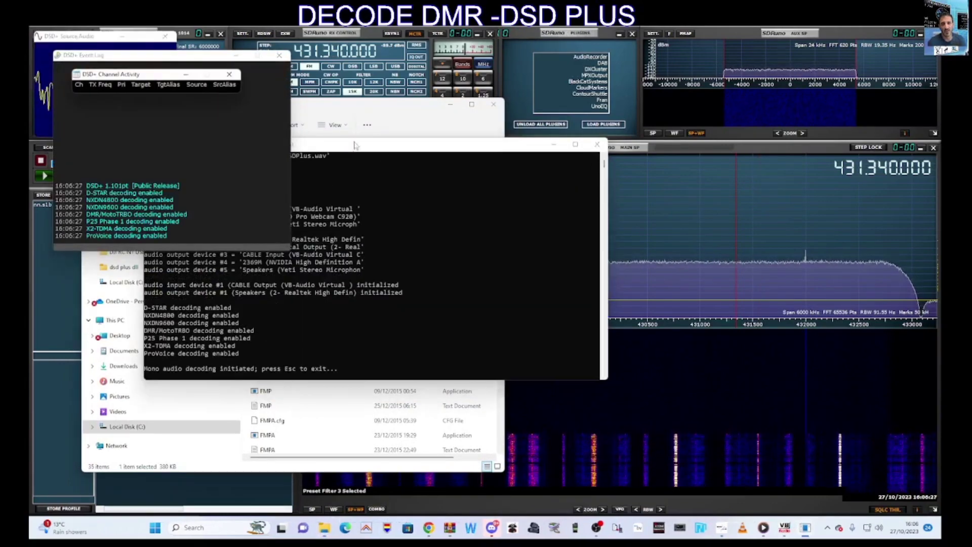
- Move the DSD+ event log and console clear of the source audio window and minimize the DSDPLUS folder window
{"action": "left_click", "coordinate": [216, 56]}
{"action": "left_click_drag", "start_coordinate": [216, 57], "coordinate": [545, 269]}
{"action": "left_click_drag", "start_coordinate": [328, 146], "coordinate": [248, 218]}
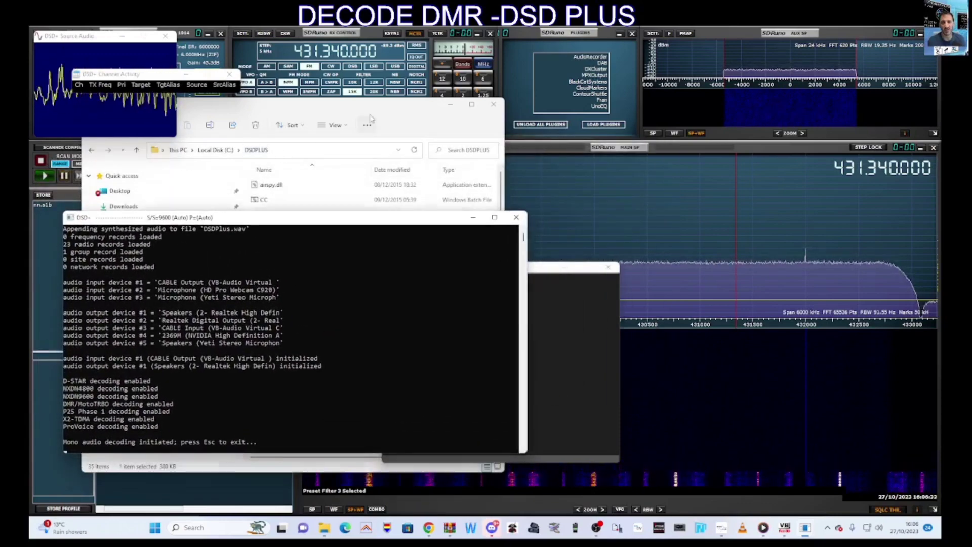
{"action": "right_click", "coordinate": [299, 142]}
{"action": "key", "text": "Escape"}
{"action": "left_click", "coordinate": [450, 104]}
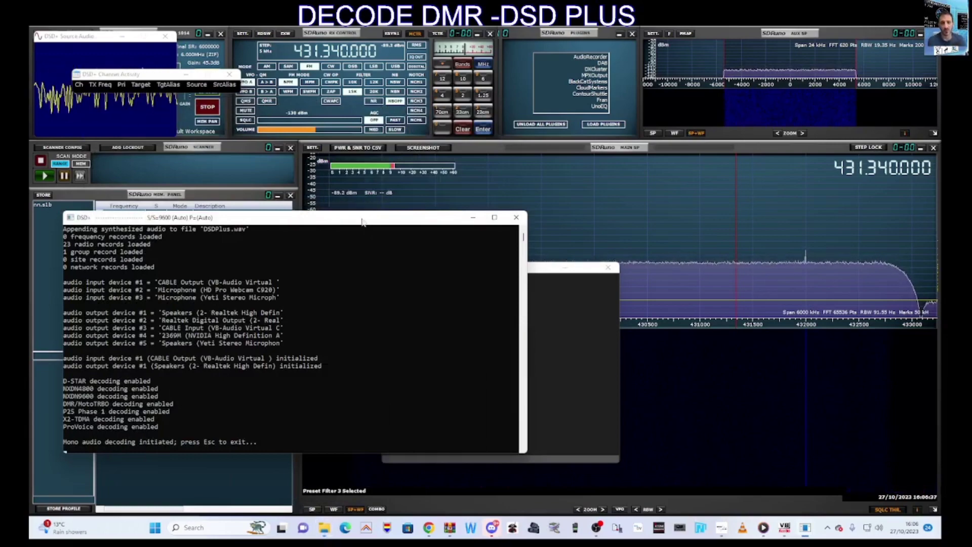
- Arrange the DSD+ console and event log next to each other below the receiver controls
{"action": "left_click_drag", "start_coordinate": [283, 217], "coordinate": [234, 276]}
{"action": "left_click_drag", "start_coordinate": [506, 271], "coordinate": [579, 246]}
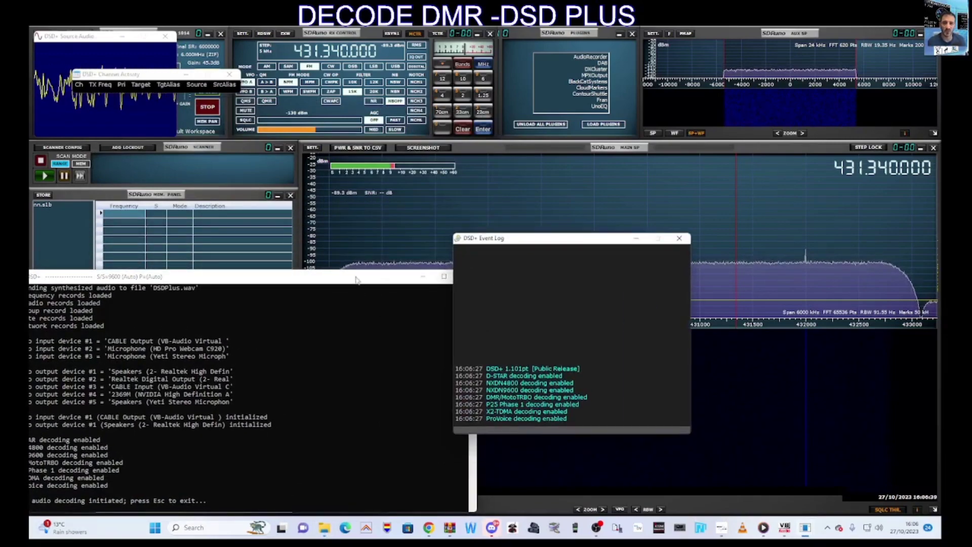
{"action": "left_click_drag", "start_coordinate": [340, 273], "coordinate": [375, 263]}
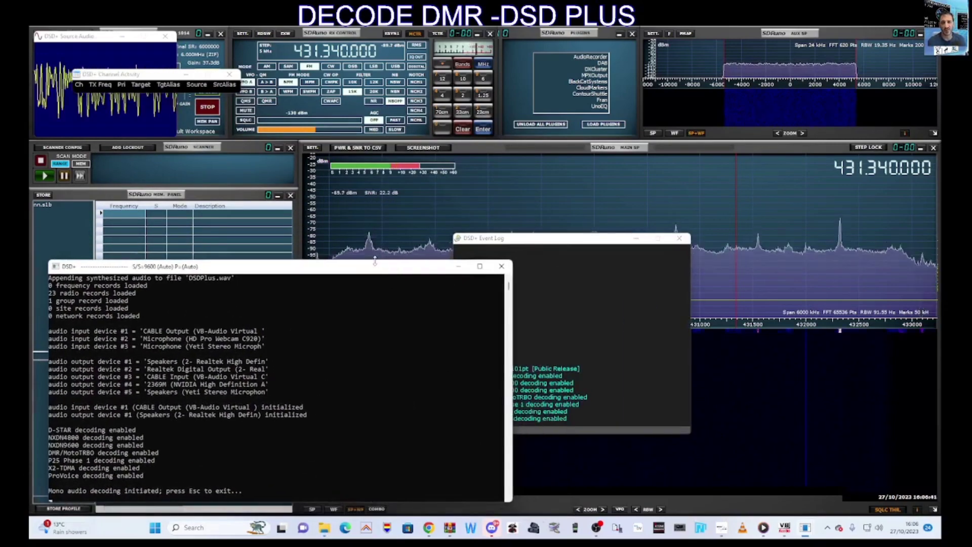
- Retune the SDRuno receiver to 431.550.000 by raising the individual frequency digits
{"action": "left_click", "coordinate": [874, 176]}
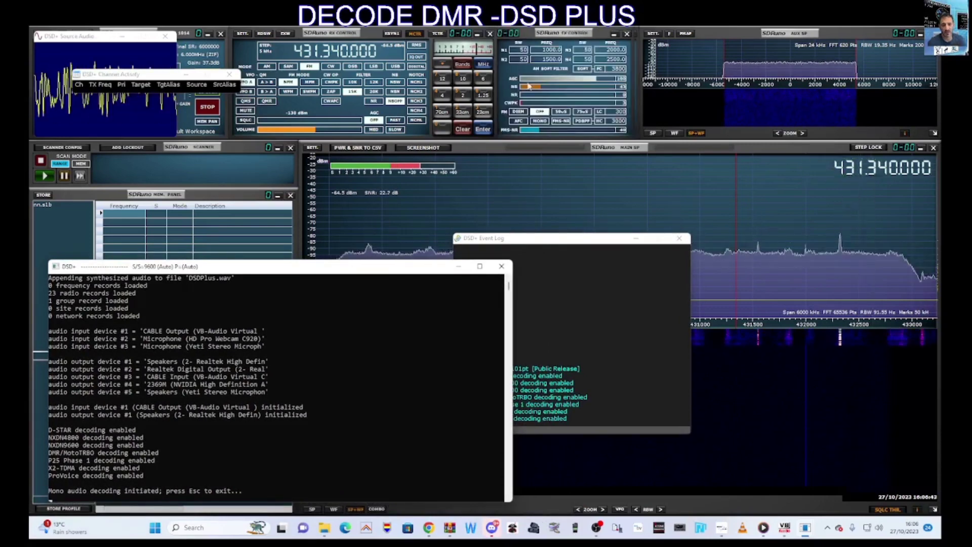
{"action": "scroll", "coordinate": [873, 176], "scroll_direction": "up", "scroll_amount": 1}
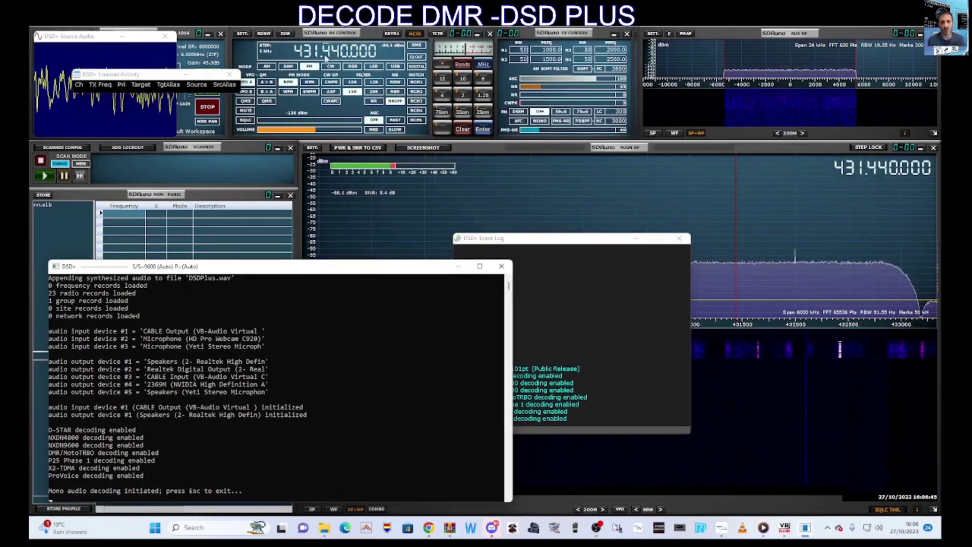
{"action": "scroll", "coordinate": [326, 57], "scroll_direction": "up", "scroll_amount": 1}
{"action": "scroll", "coordinate": [335, 60], "scroll_direction": "up", "scroll_amount": 1}
{"action": "scroll", "coordinate": [334, 60], "scroll_direction": "up", "scroll_amount": 1}
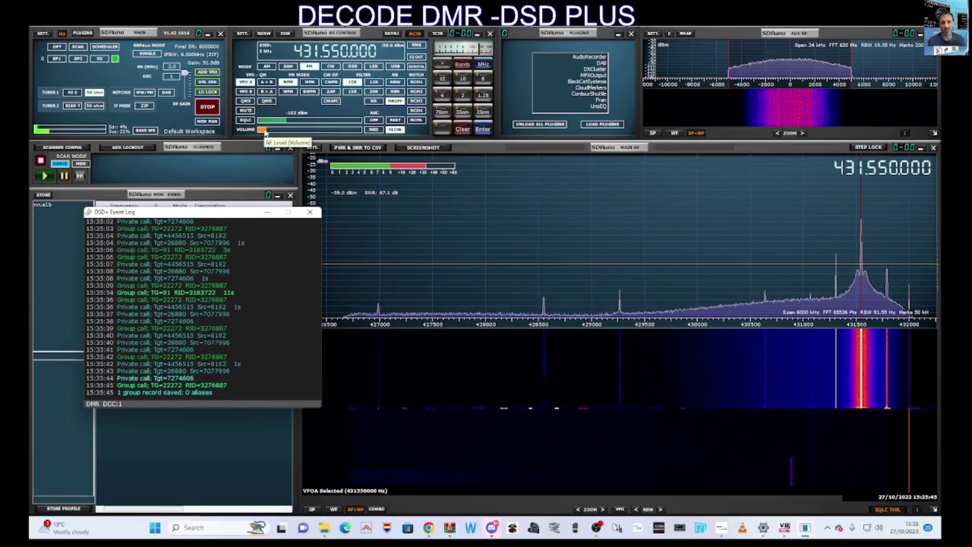
- Turn the receiver volume down to zero and raise it to about a quarter
{"action": "left_click", "coordinate": [265, 131]}
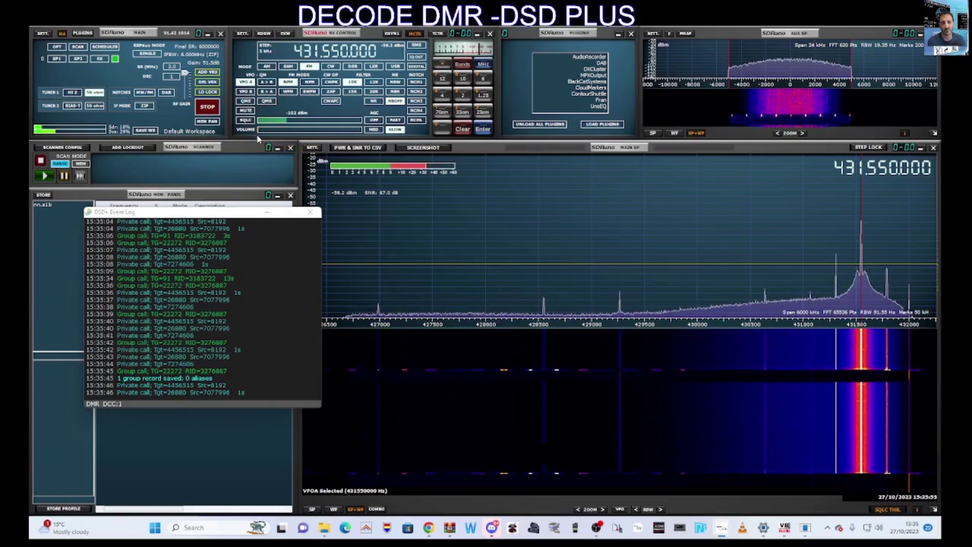
{"action": "left_click_drag", "start_coordinate": [264, 130], "coordinate": [285, 130]}
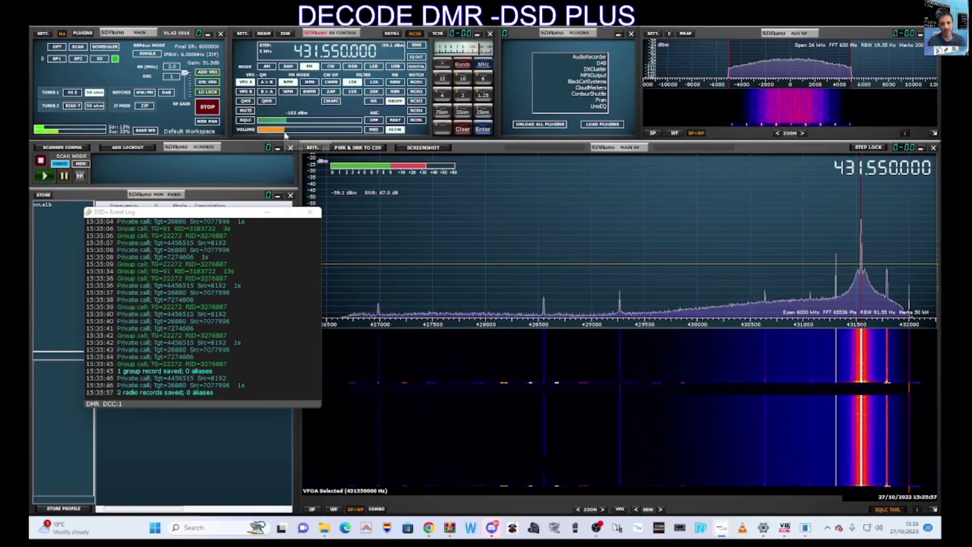